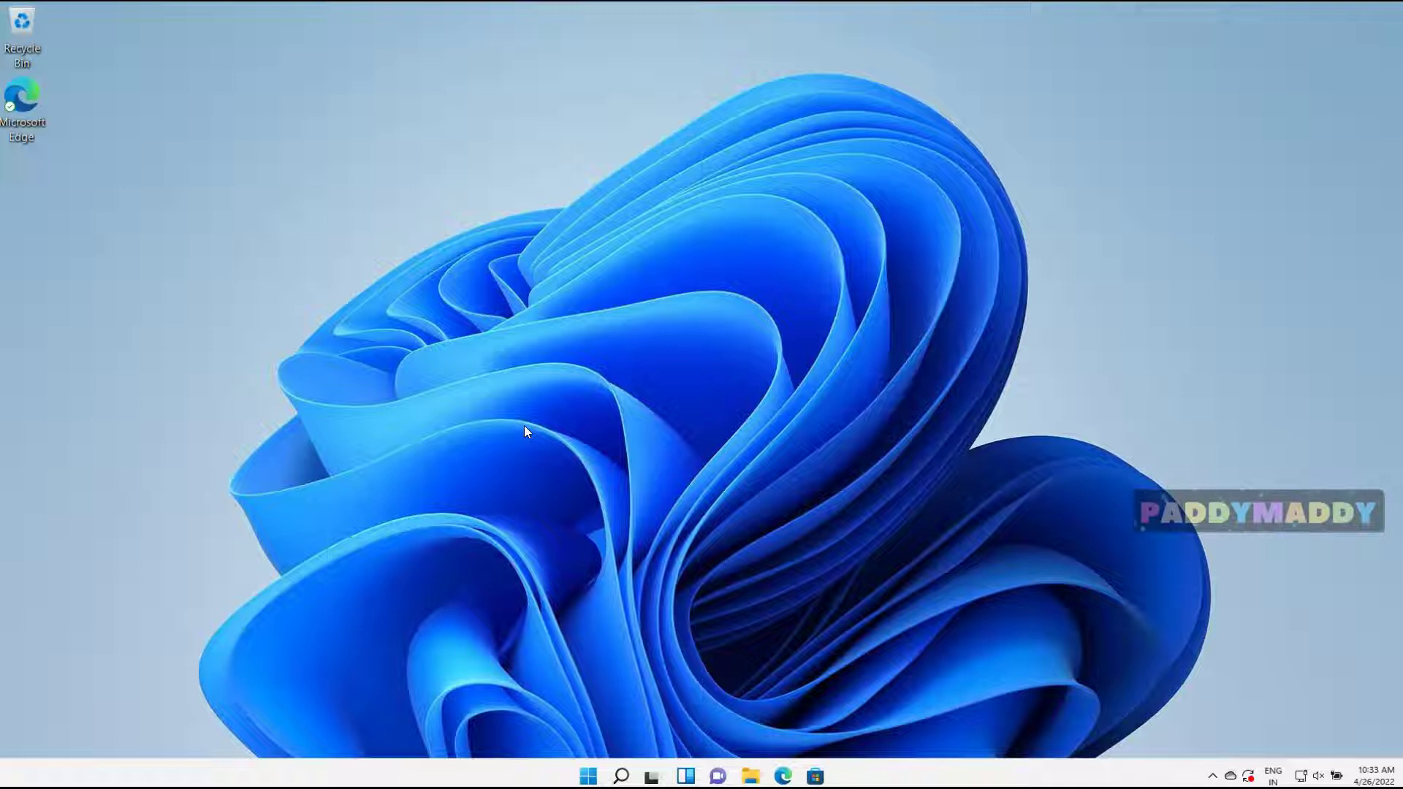
Open the Start menu to begin launching Settings
key(super)
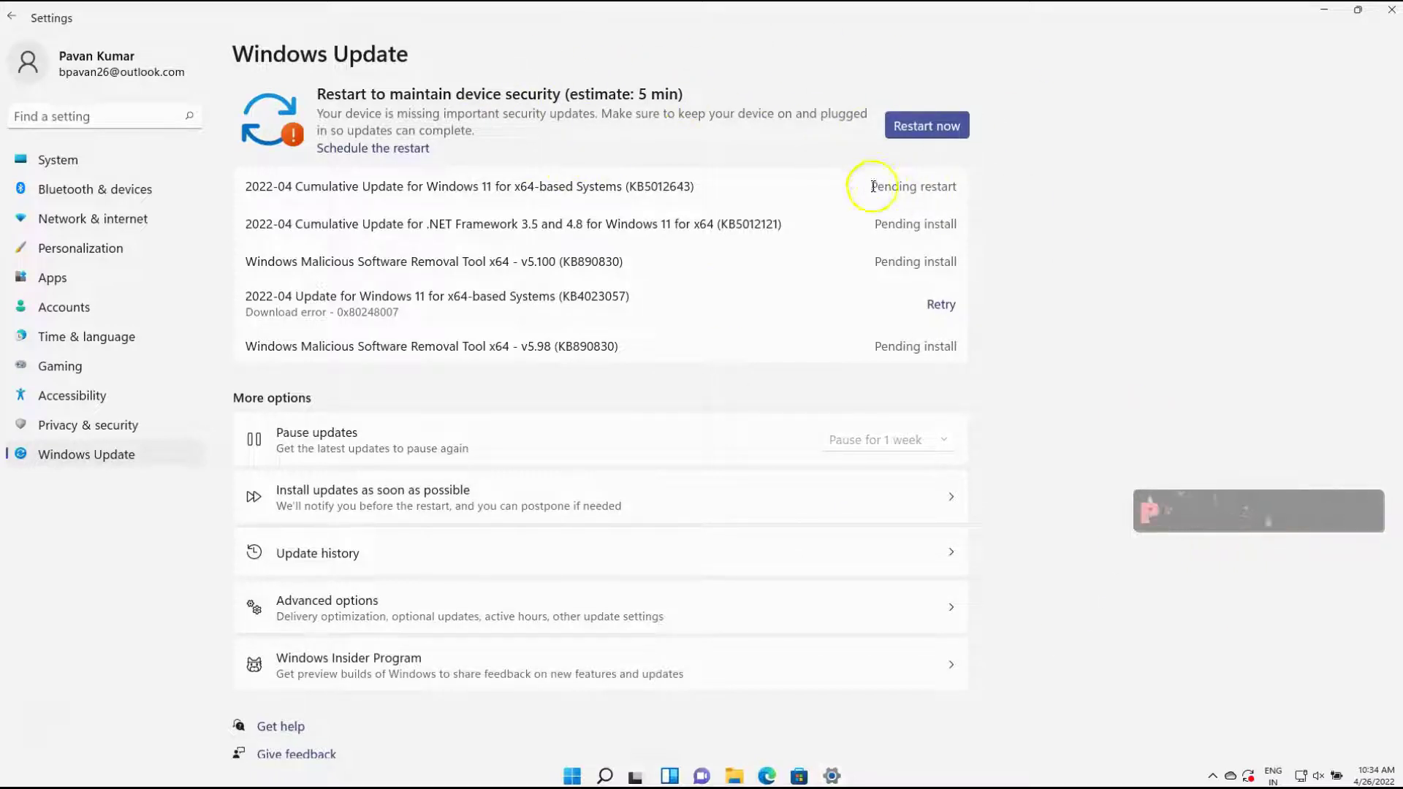
drag(872, 187, 965, 184)
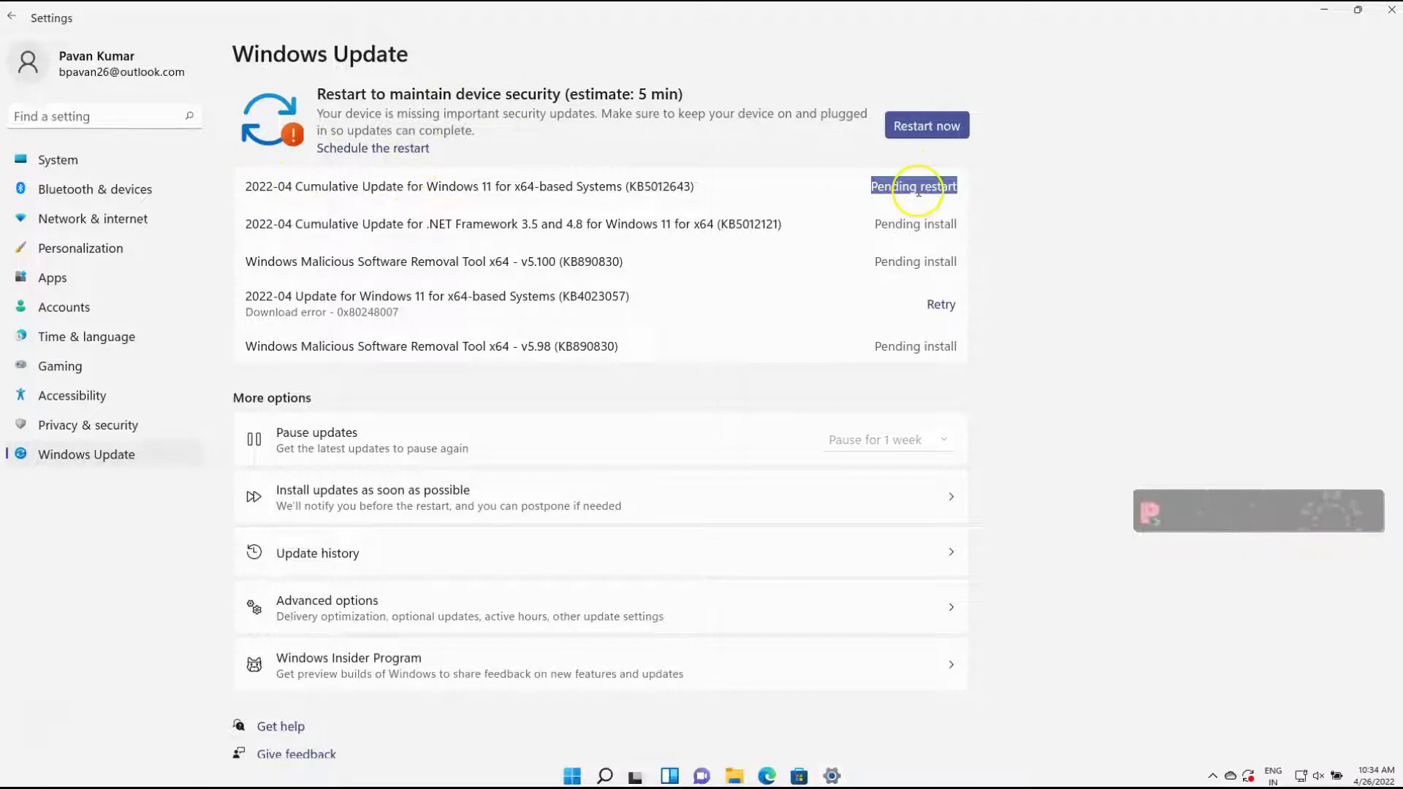
drag(914, 225, 963, 216)
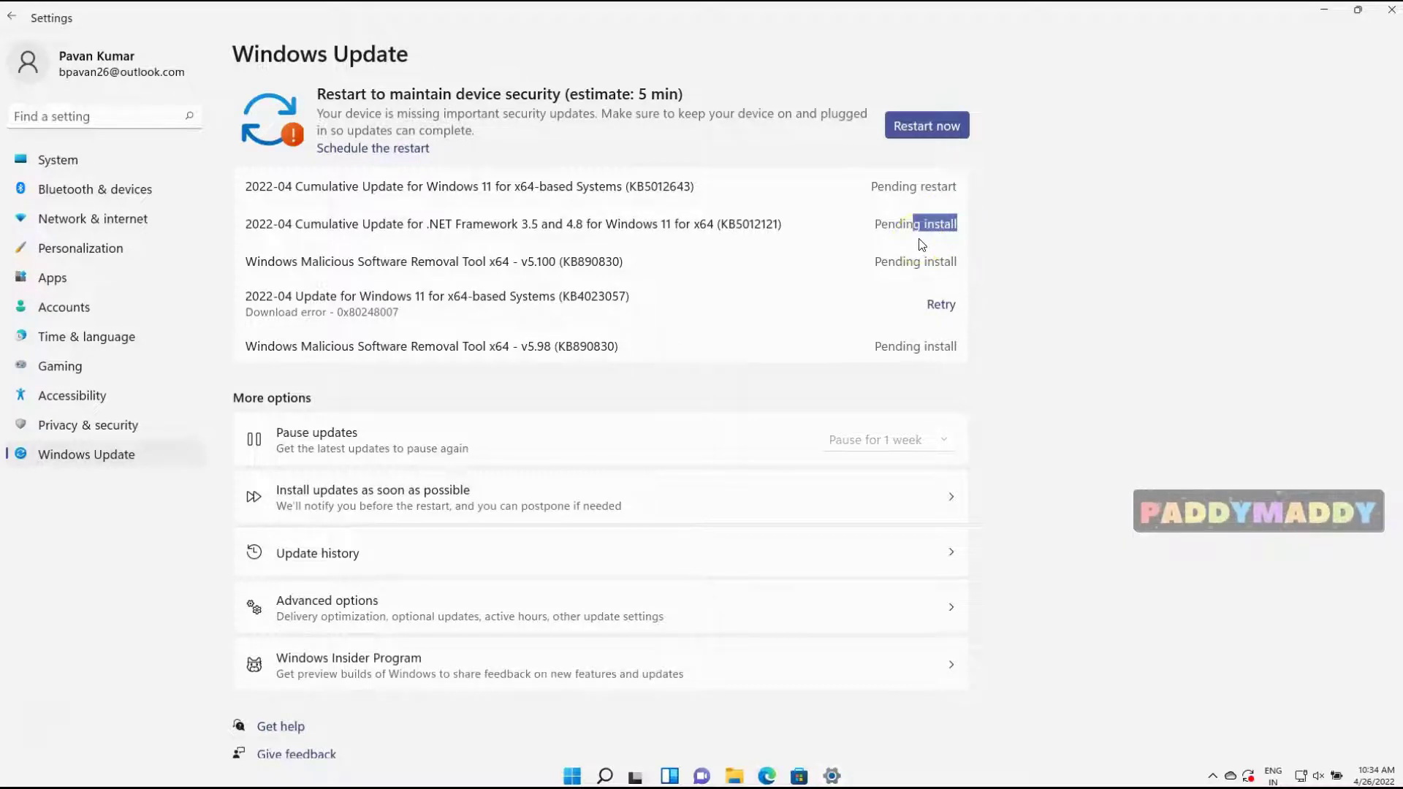
drag(878, 187, 958, 181)
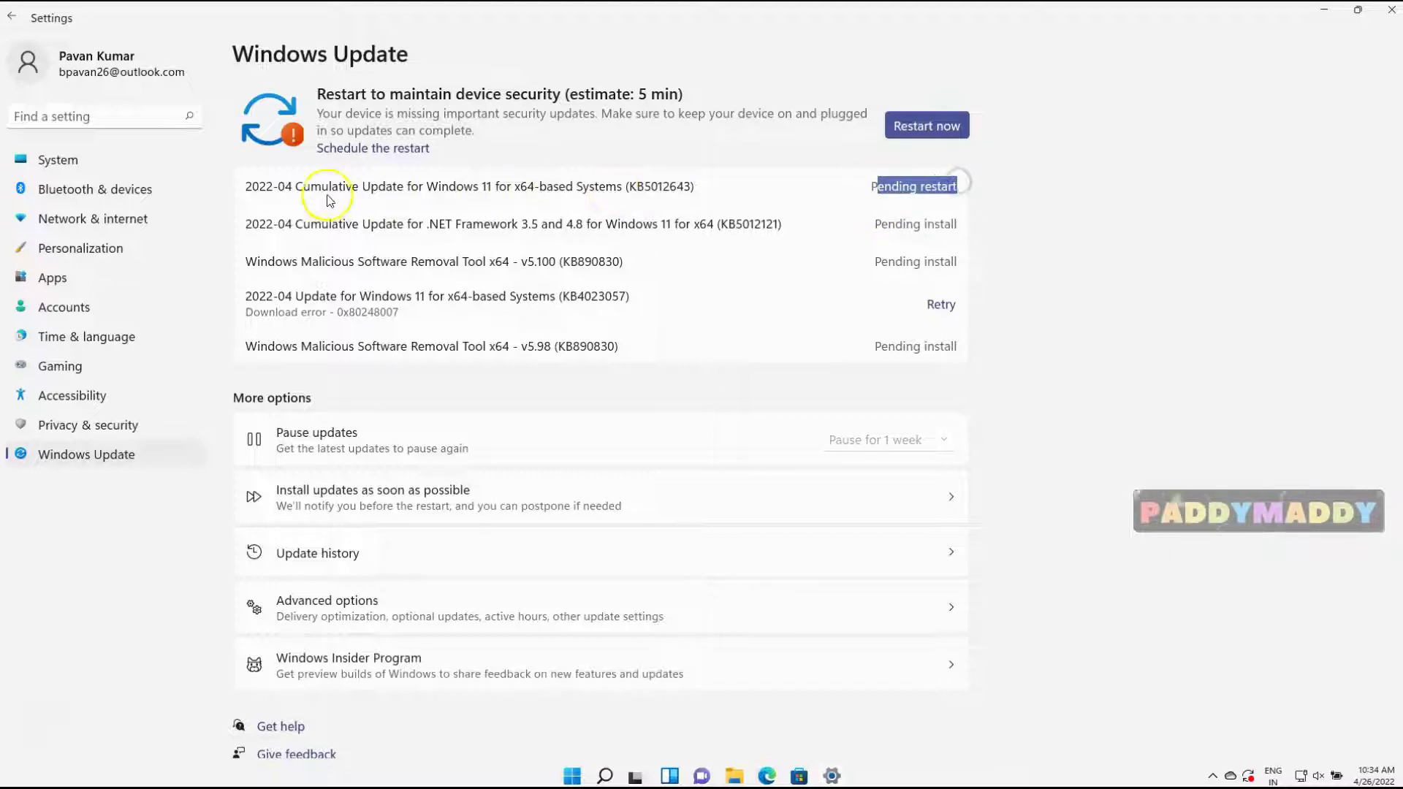
drag(322, 187, 722, 193)
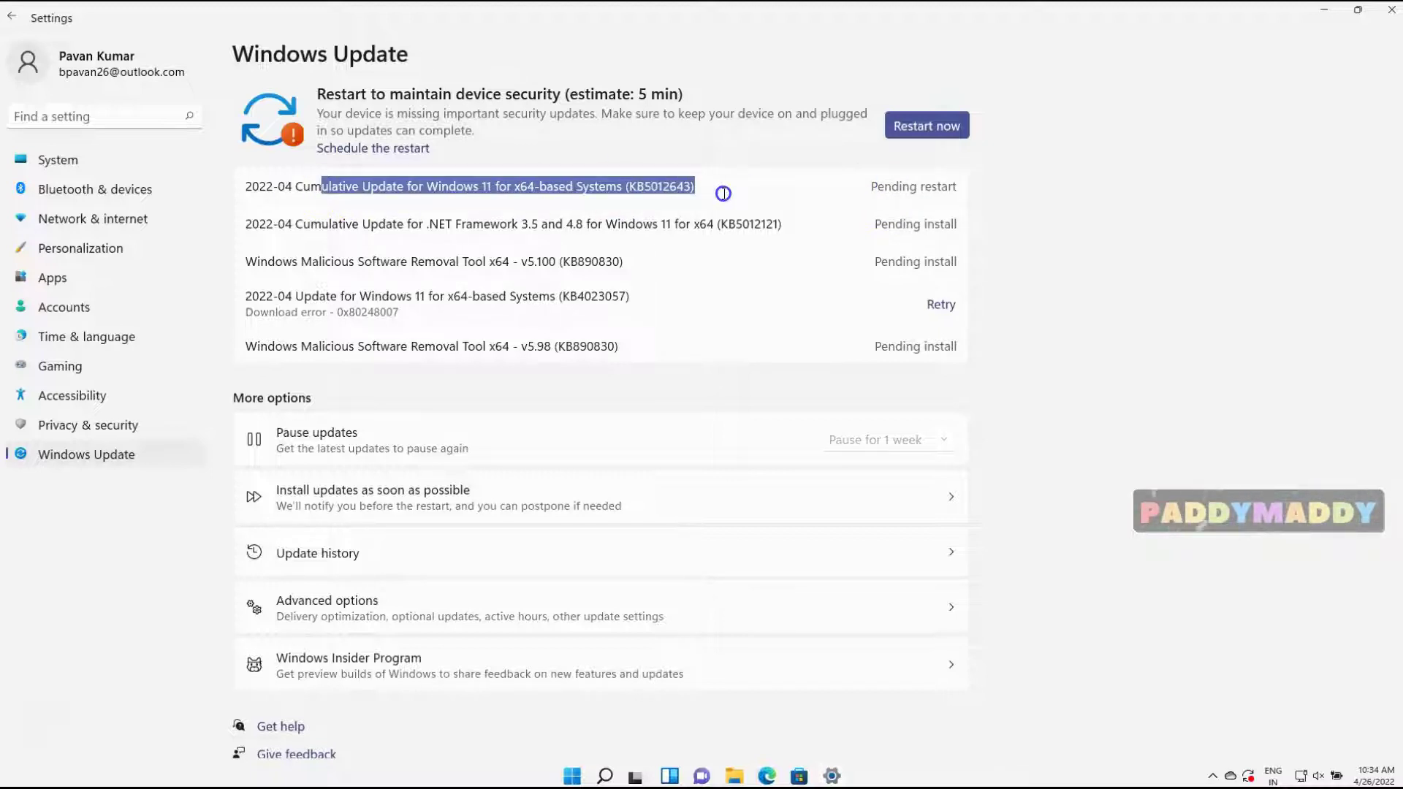
drag(901, 188, 957, 190)
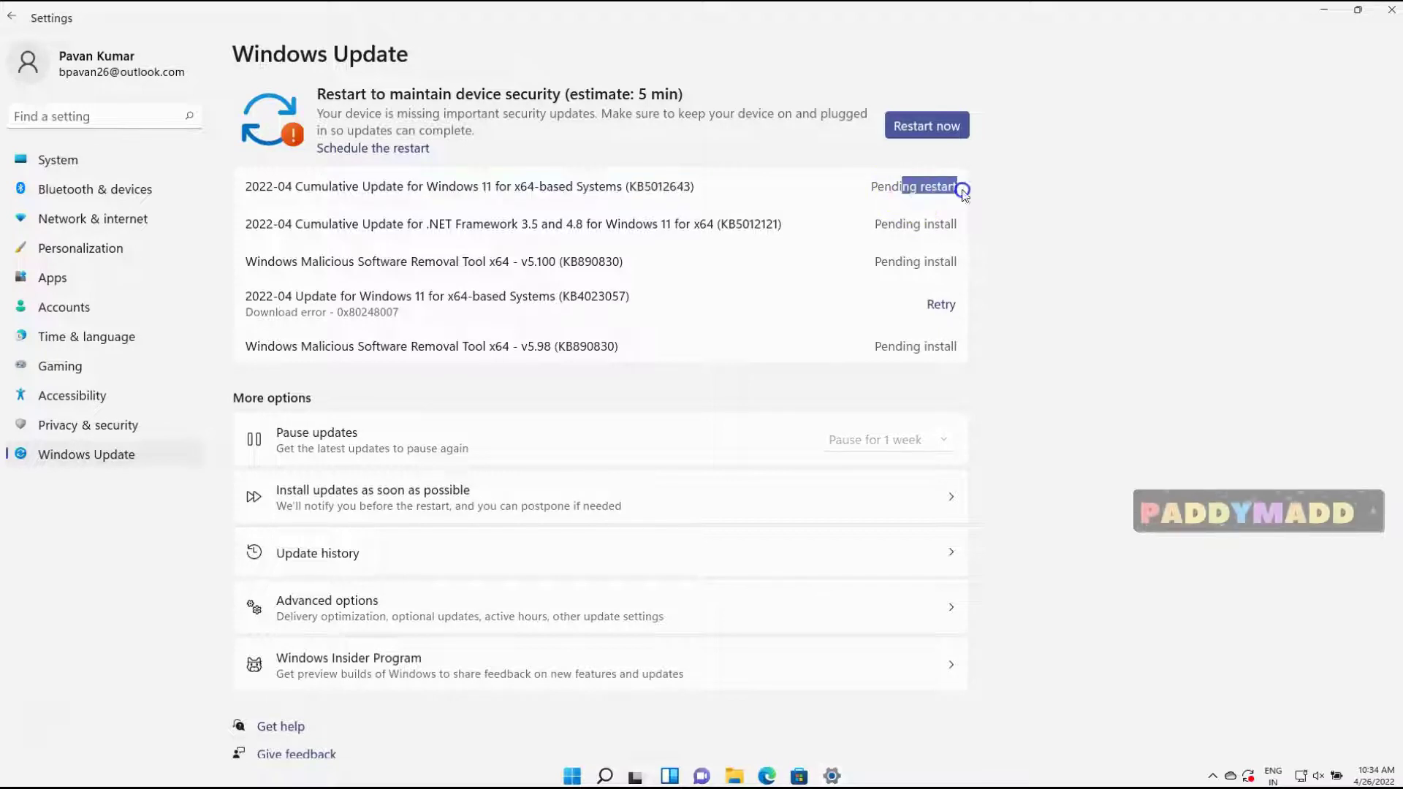
drag(333, 224, 897, 223)
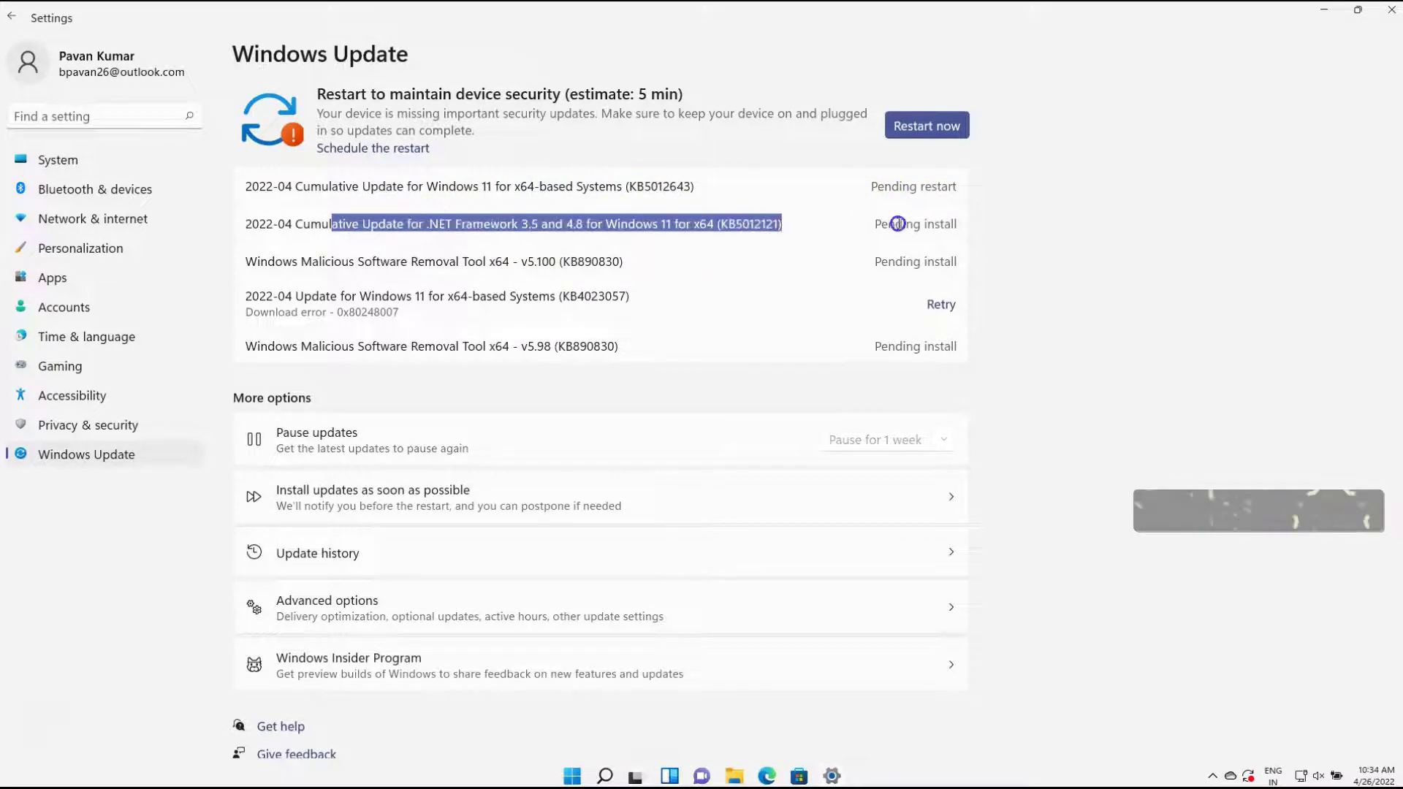
click(938, 257)
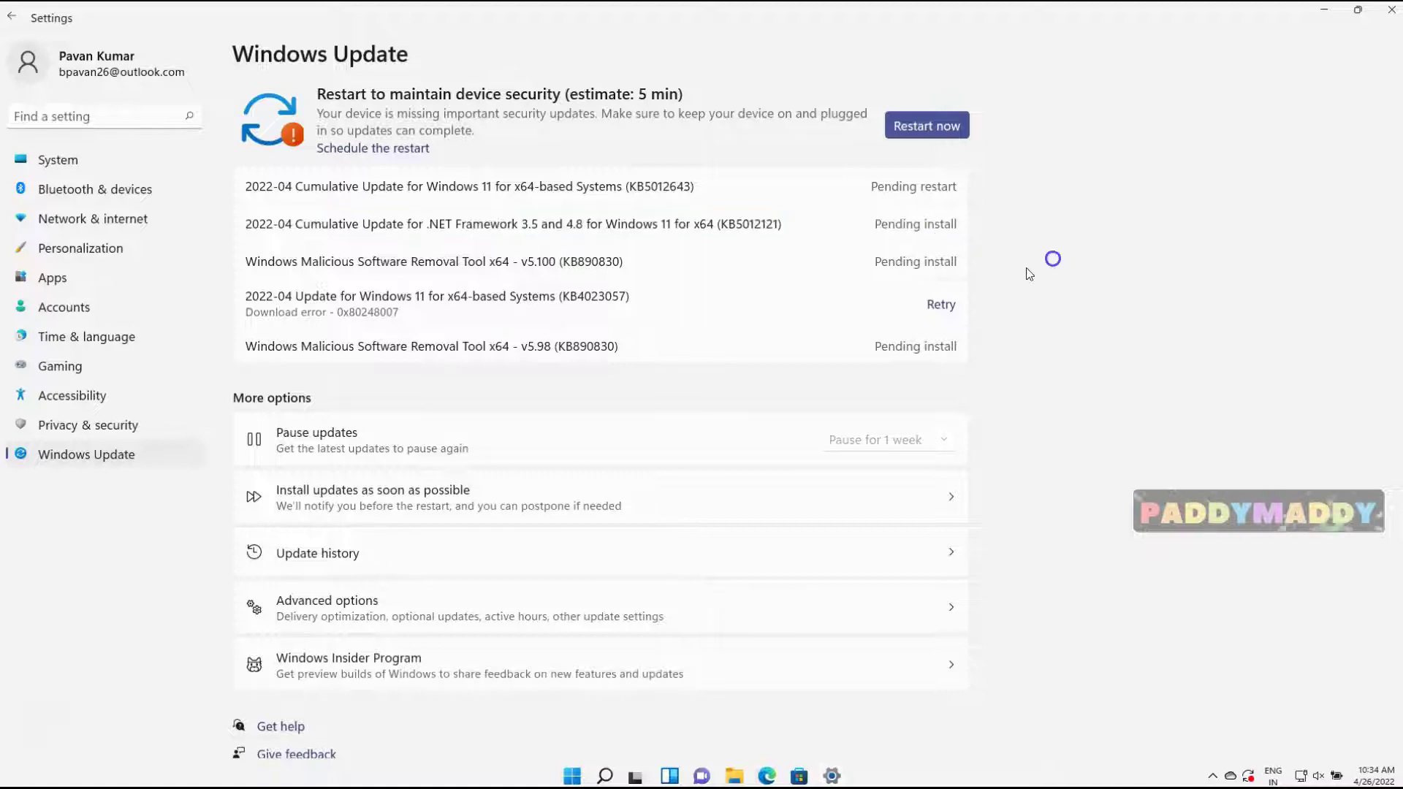
click(942, 305)
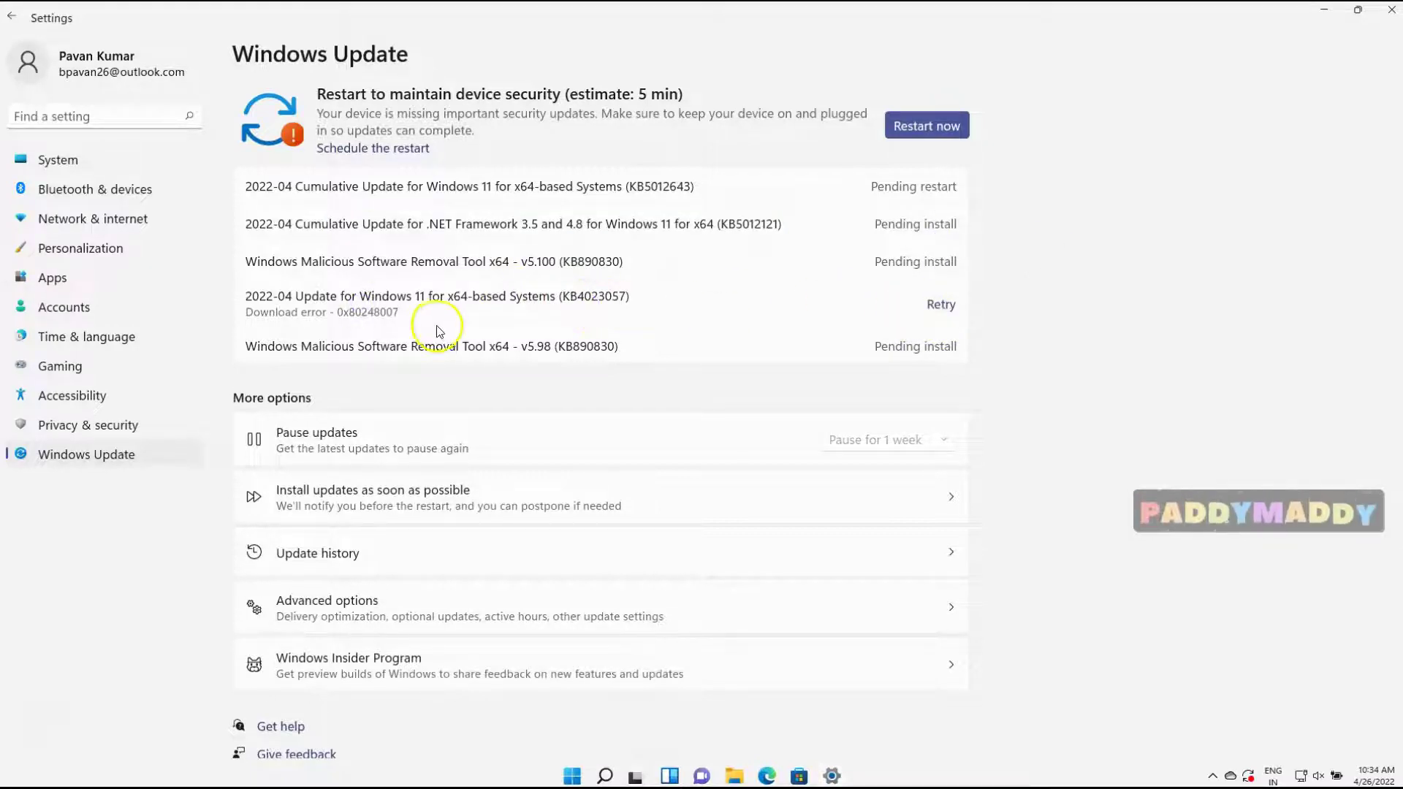
drag(397, 314, 365, 312)
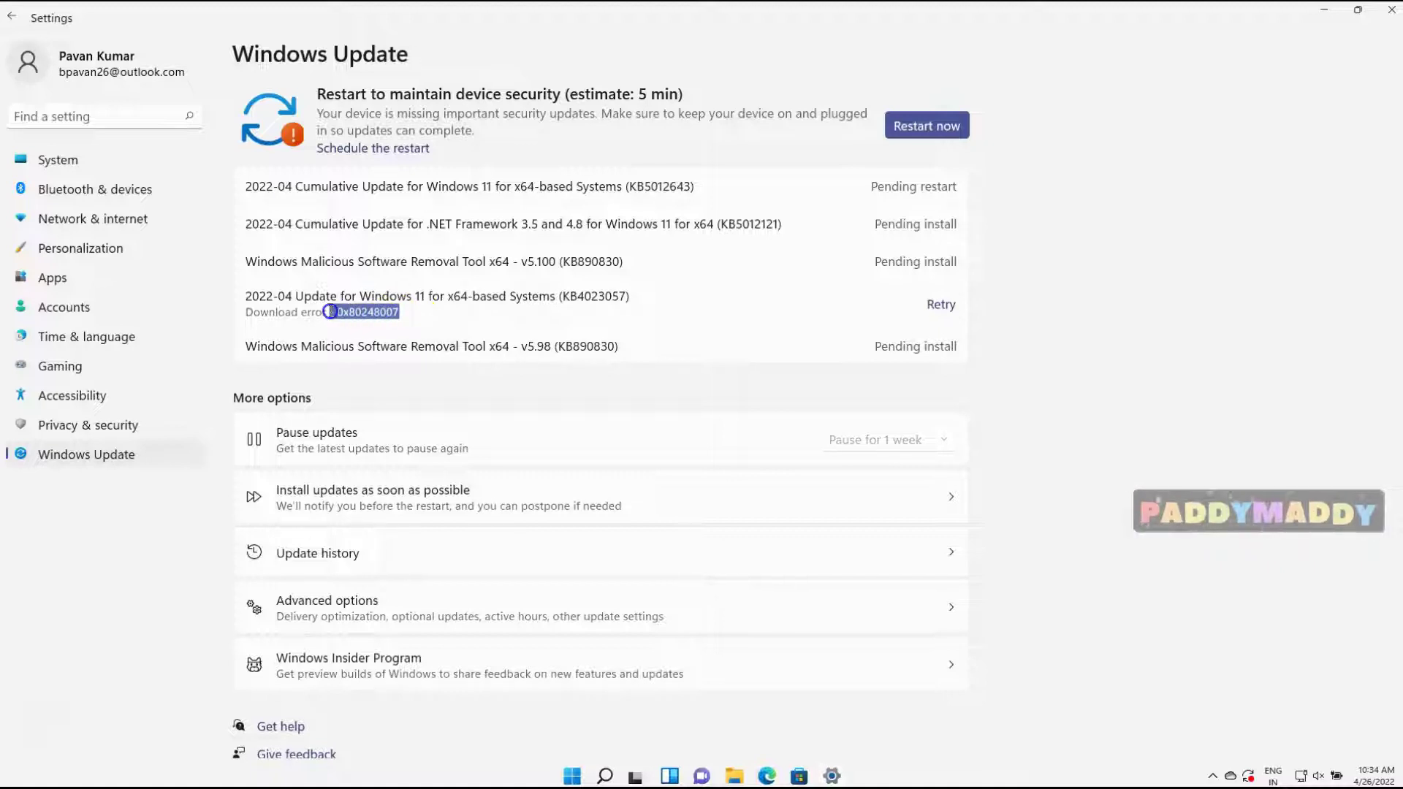
drag(330, 312, 326, 312)
click(420, 58)
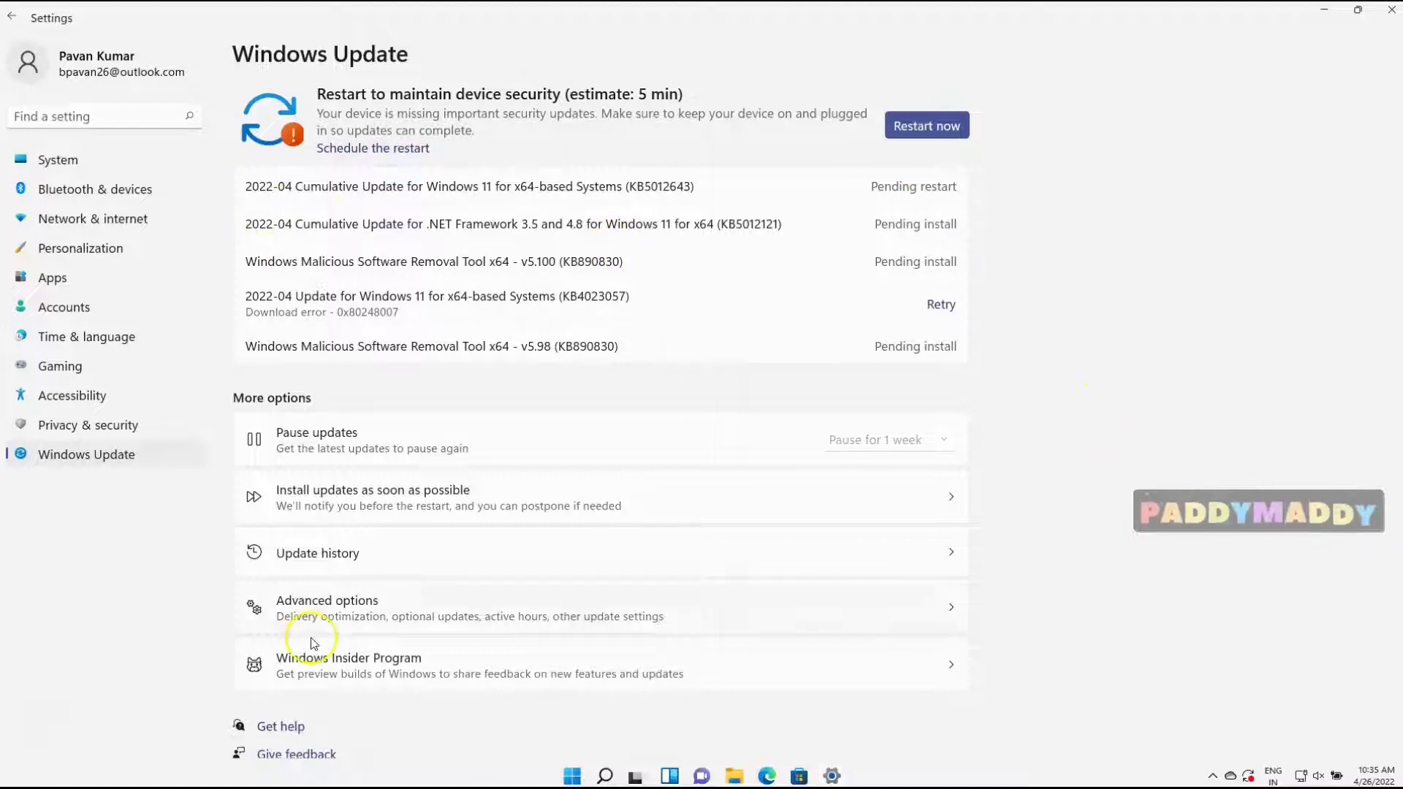
click(492, 602)
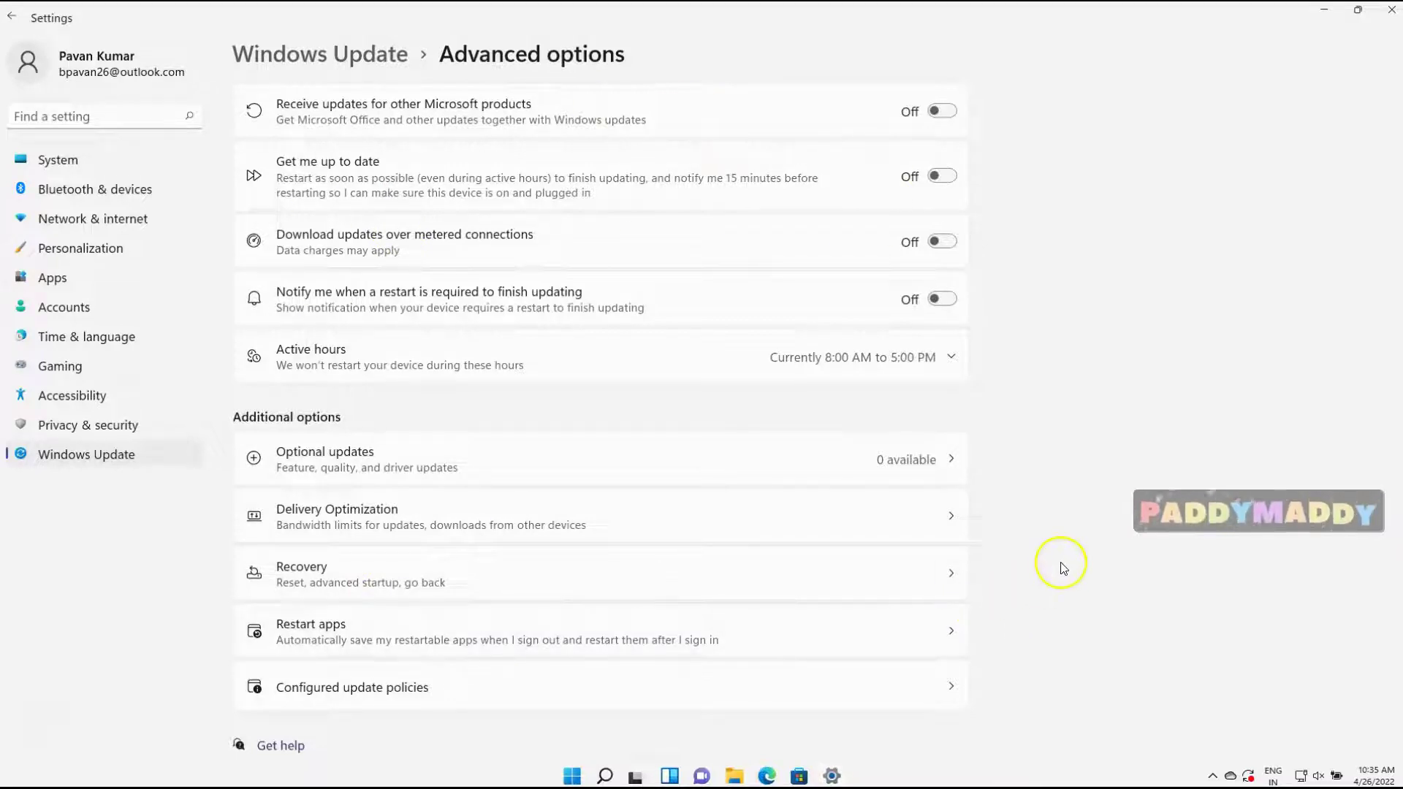
scroll(441, 468, down, 1)
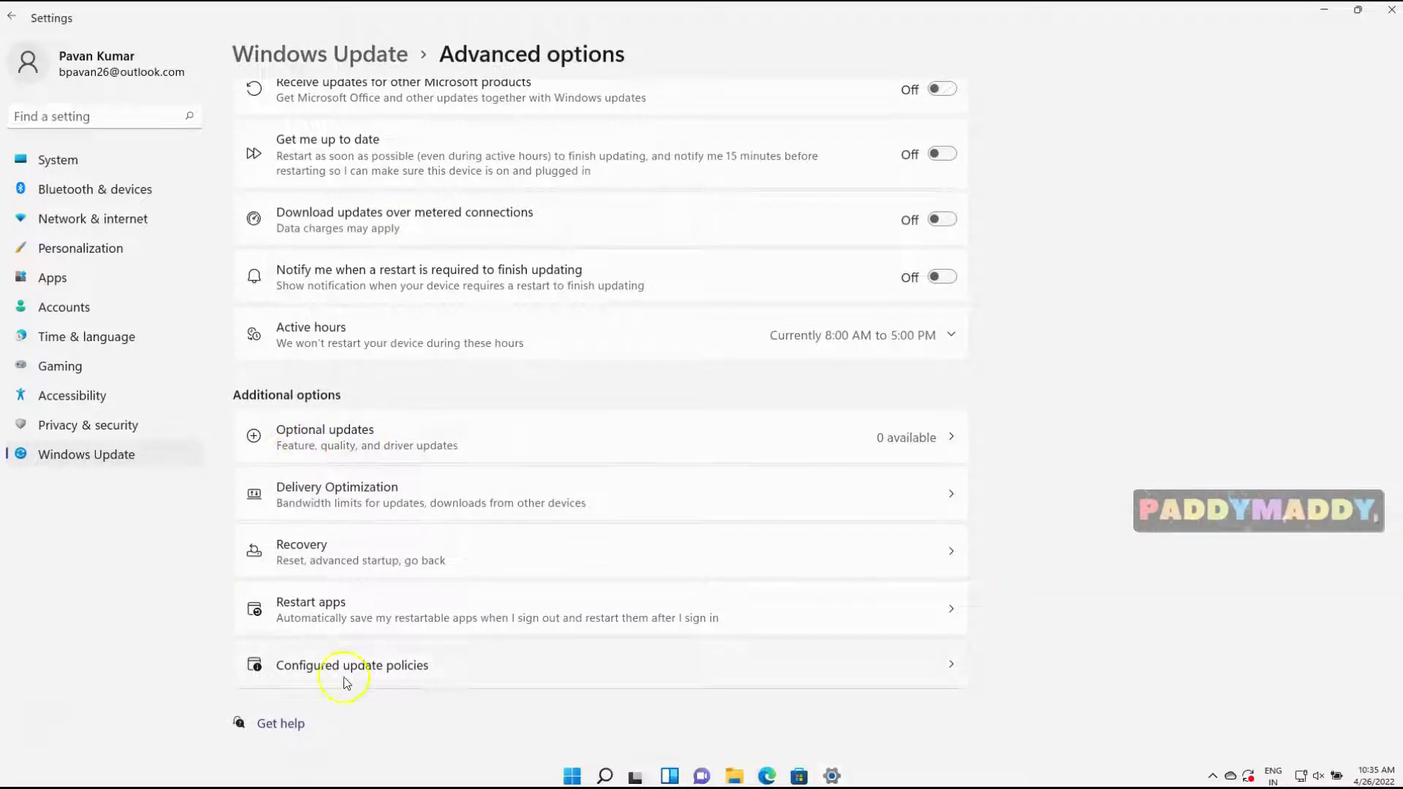
click(359, 56)
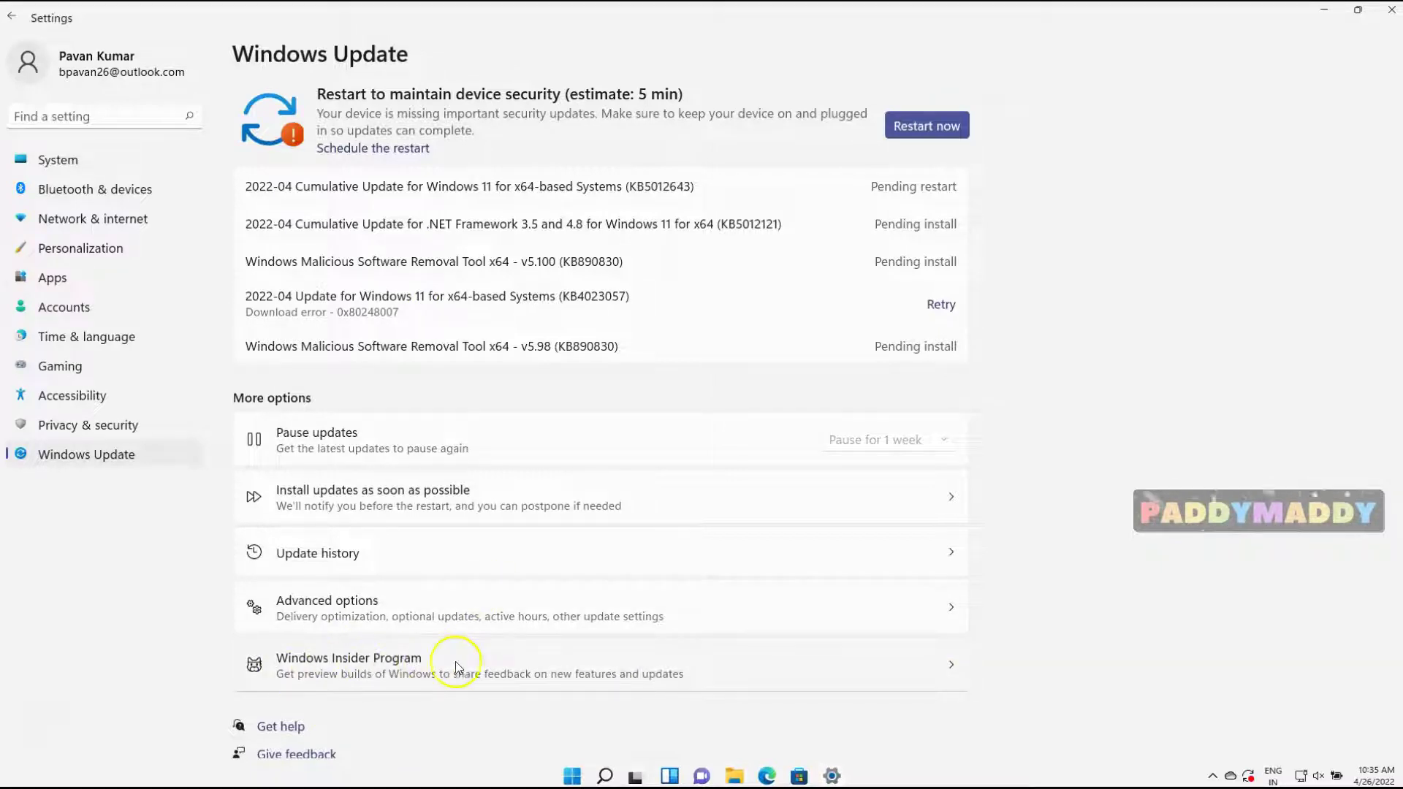
click(950, 664)
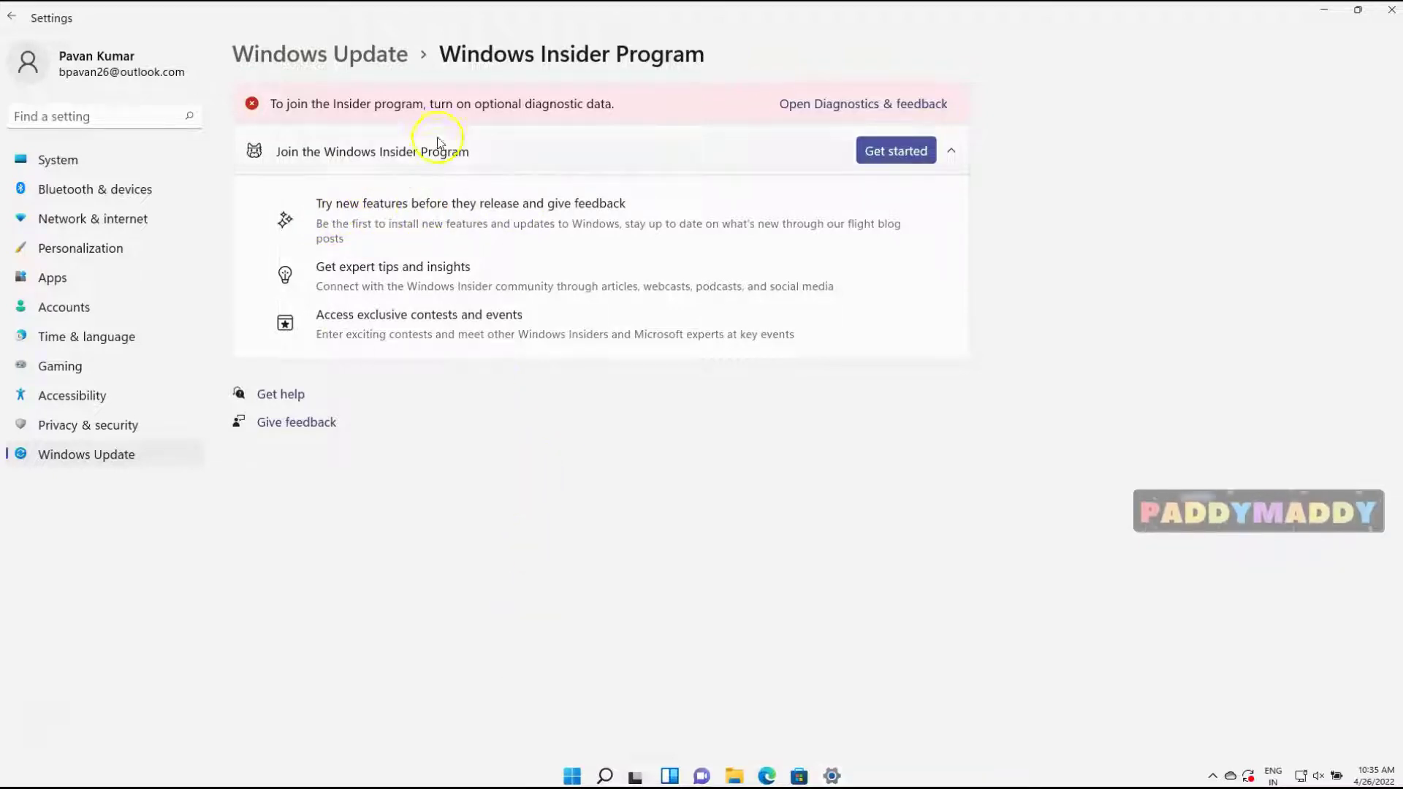
click(350, 55)
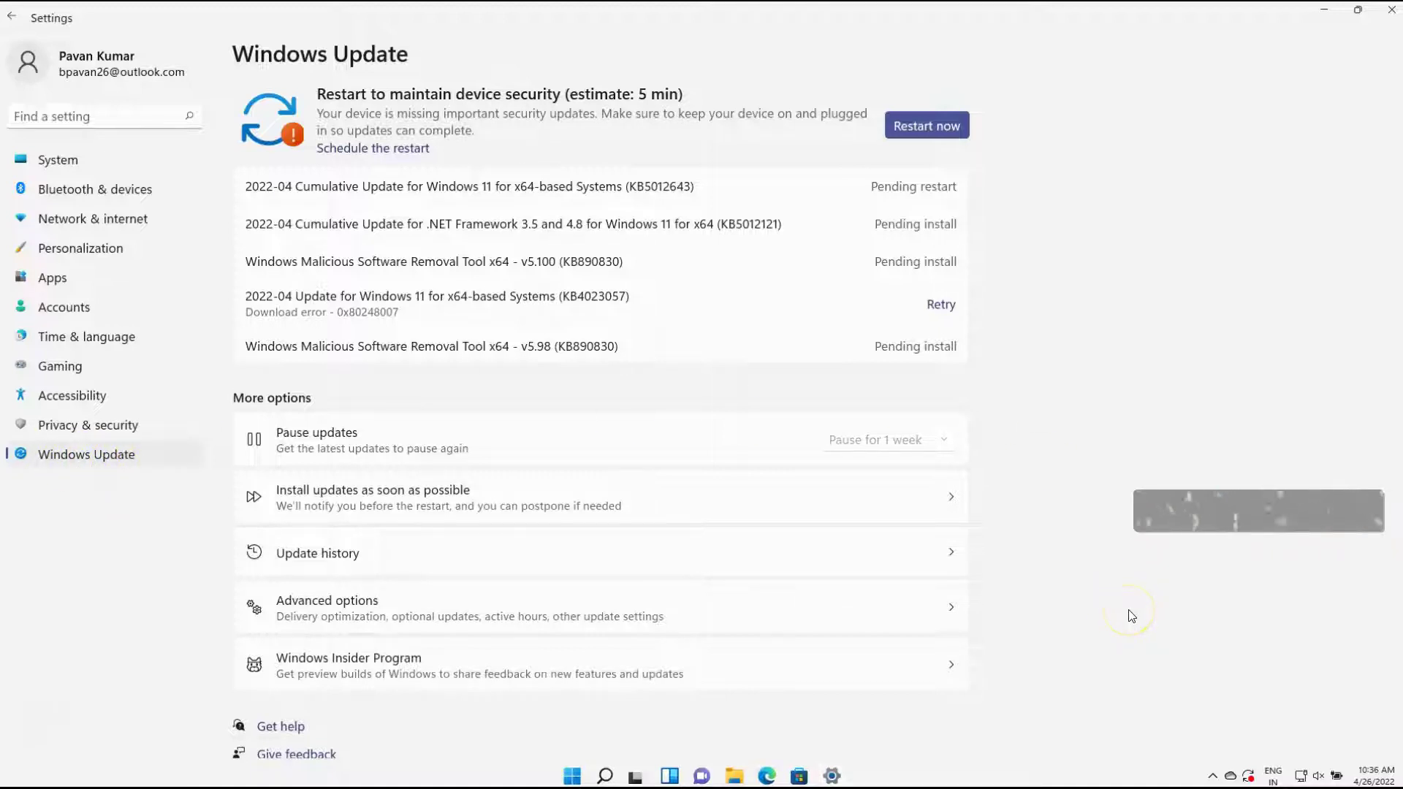
Review update history with Definition Updates and Other Updates expanded, then return to Windows Update
click(319, 558)
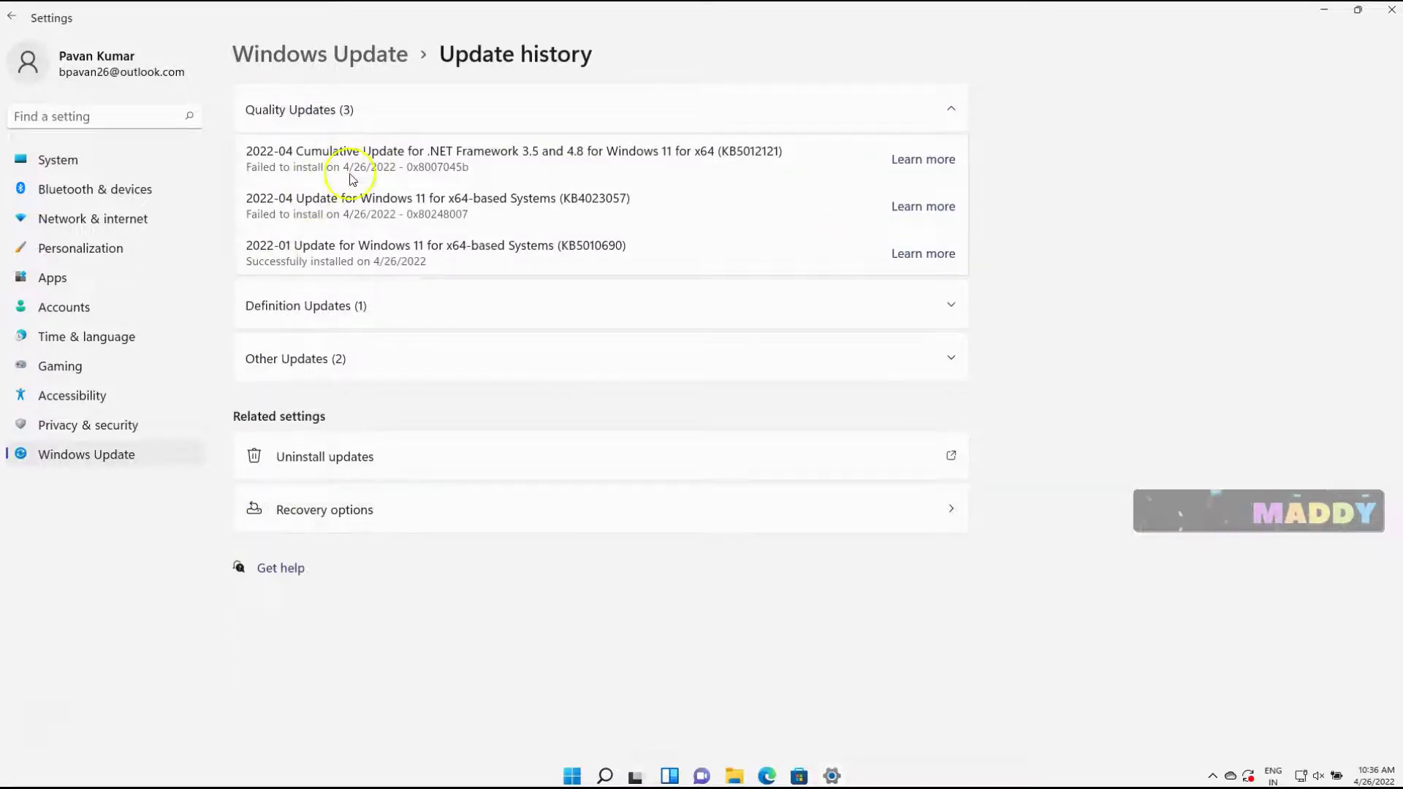
click(941, 307)
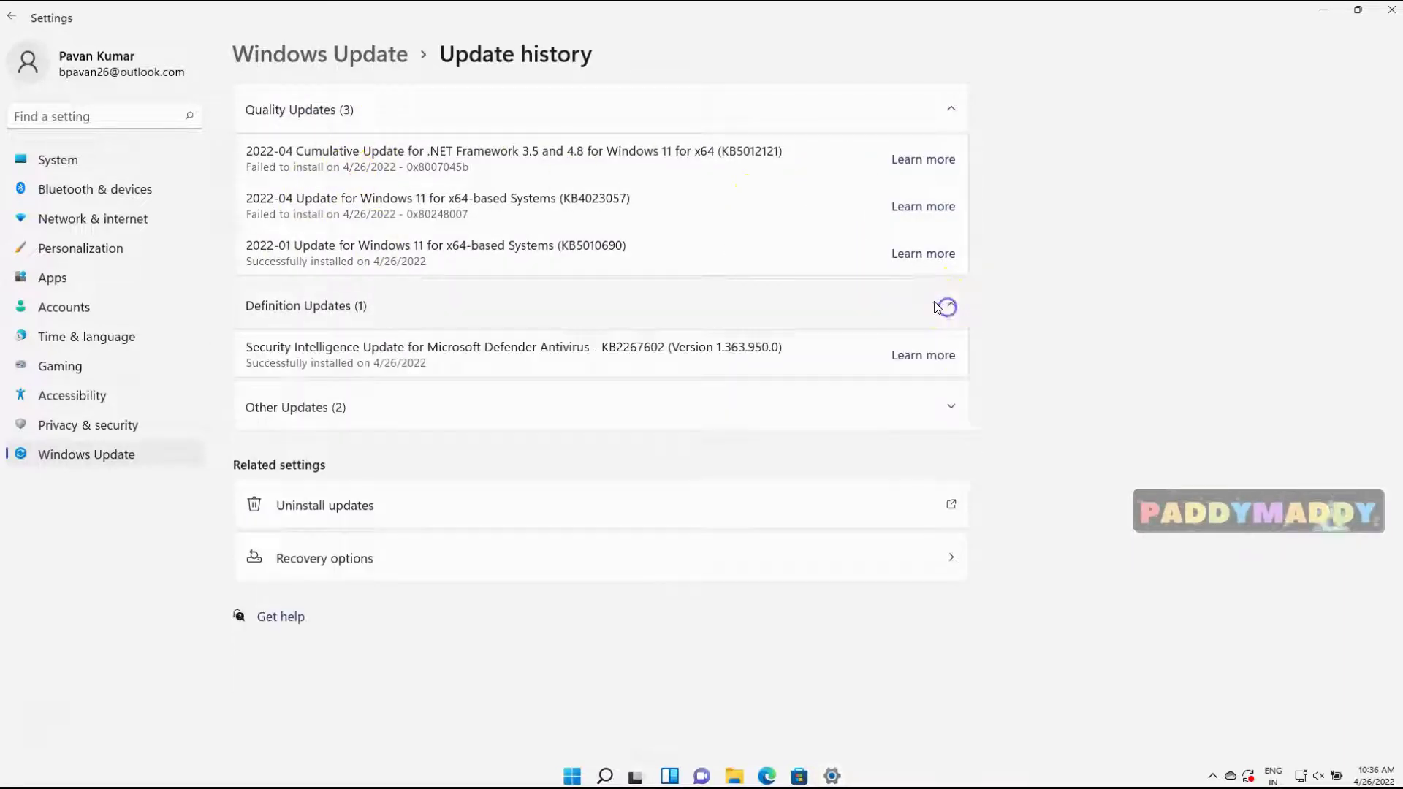
click(947, 407)
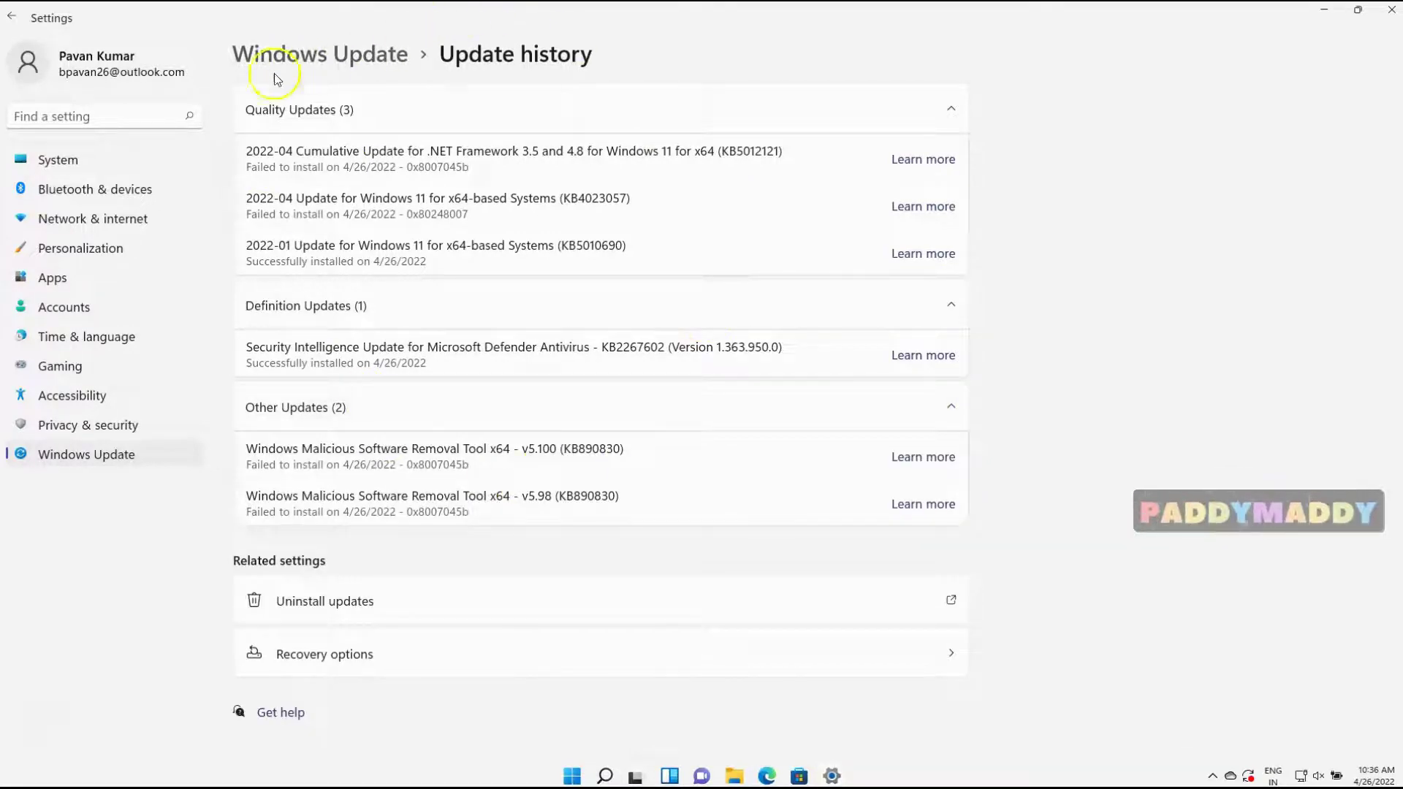
click(365, 57)
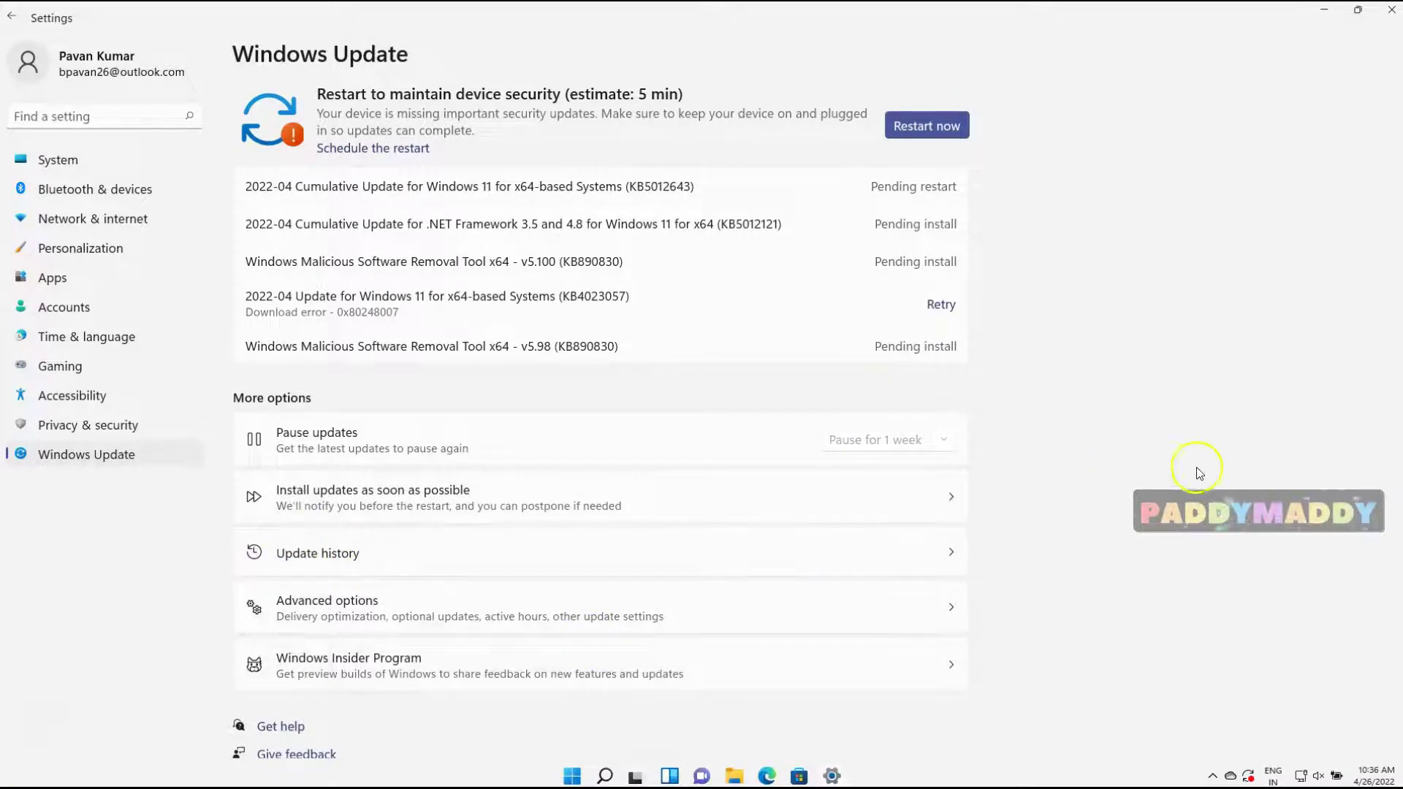
Restart the PC from the Start button's right-click menu to apply the pending update
key(super+space)
right_click(572, 776)
click(1121, 288)
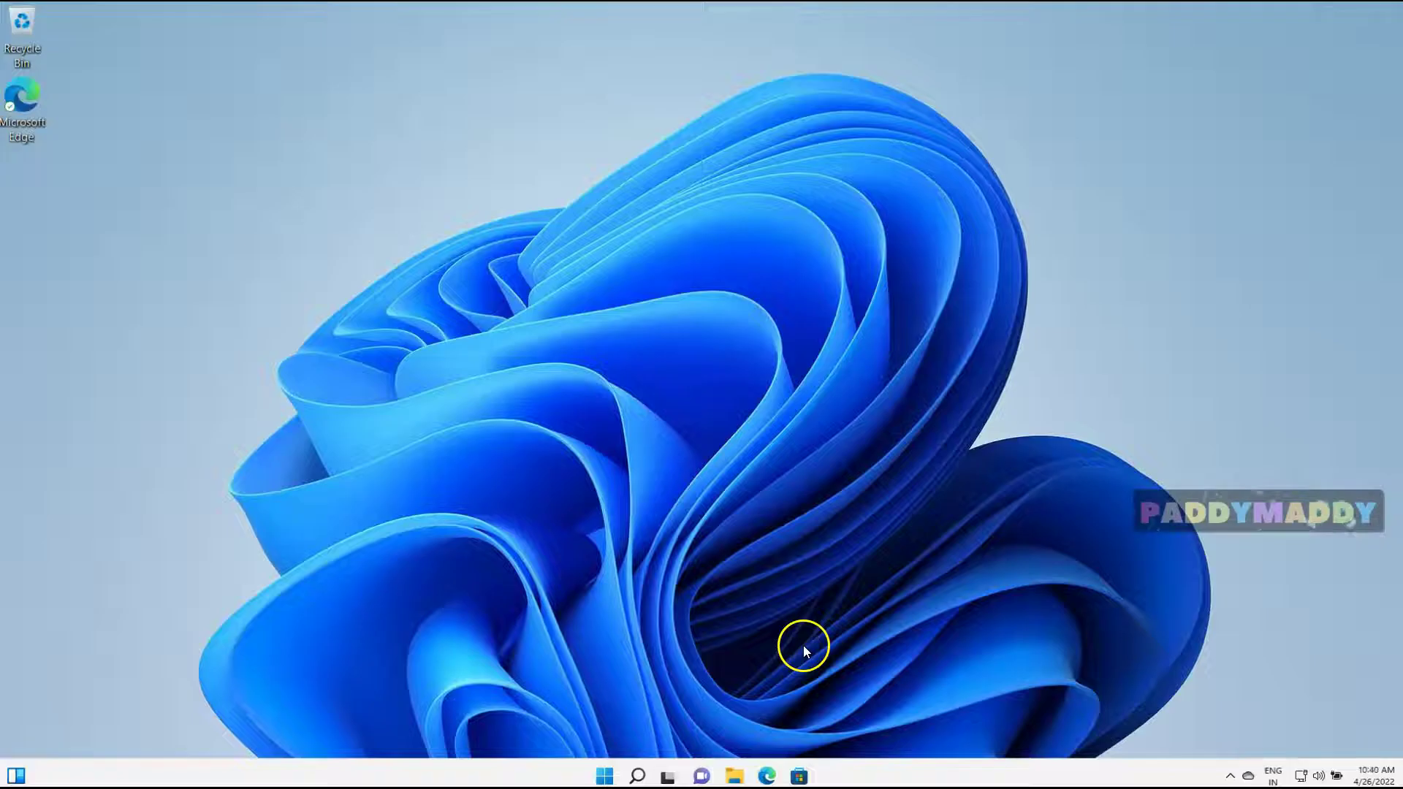
Reopen Settings on Windows Update after the restart and briefly select the .NET update's title
click(605, 775)
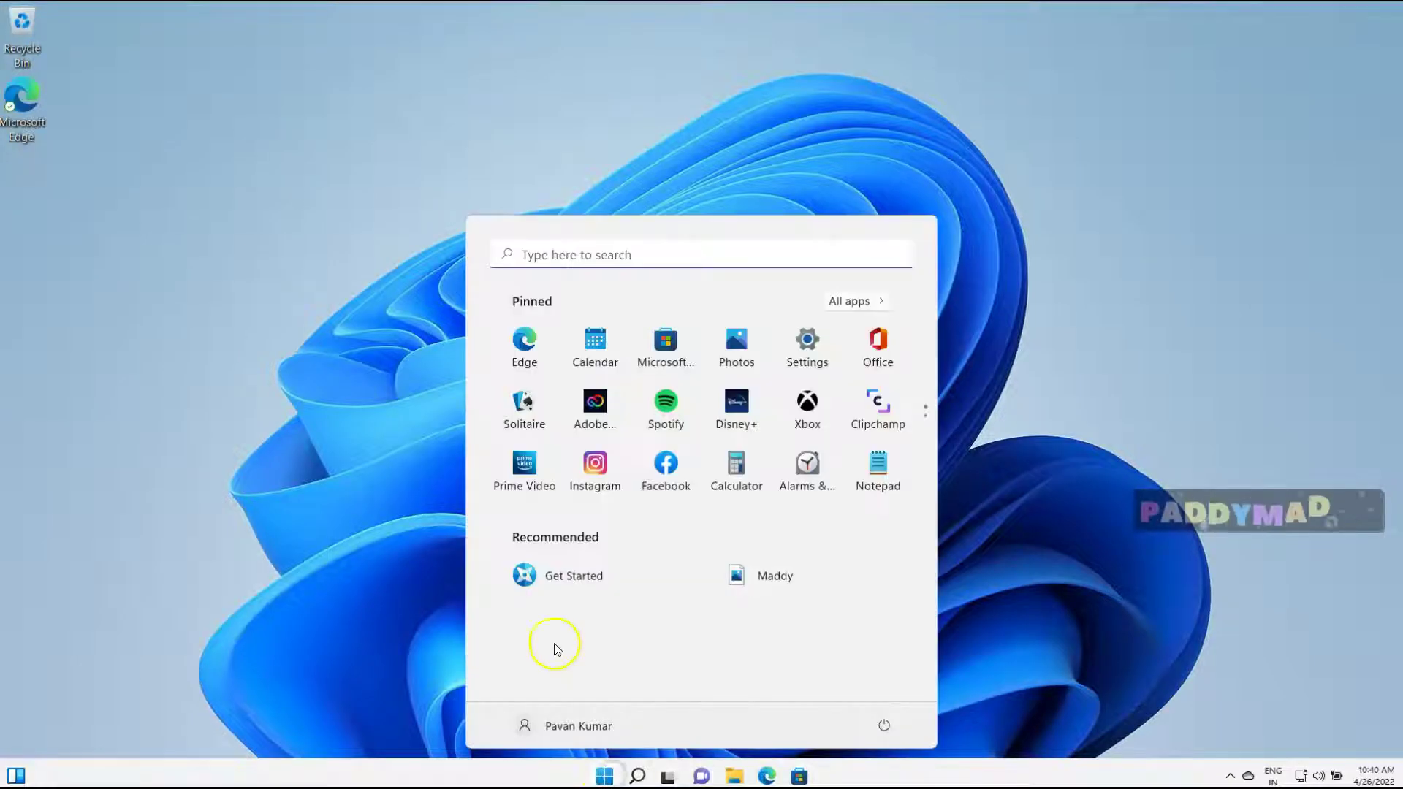
click(807, 334)
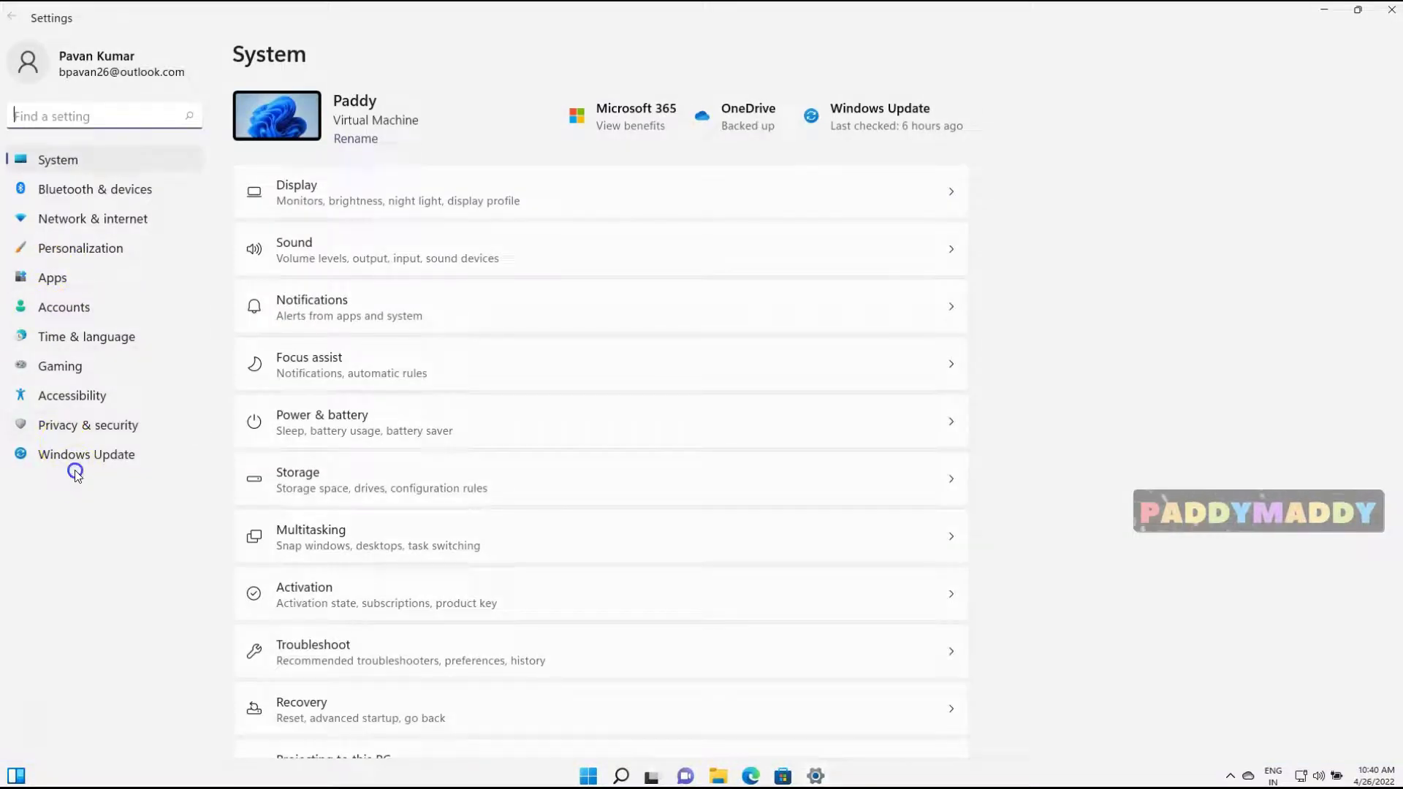
click(79, 460)
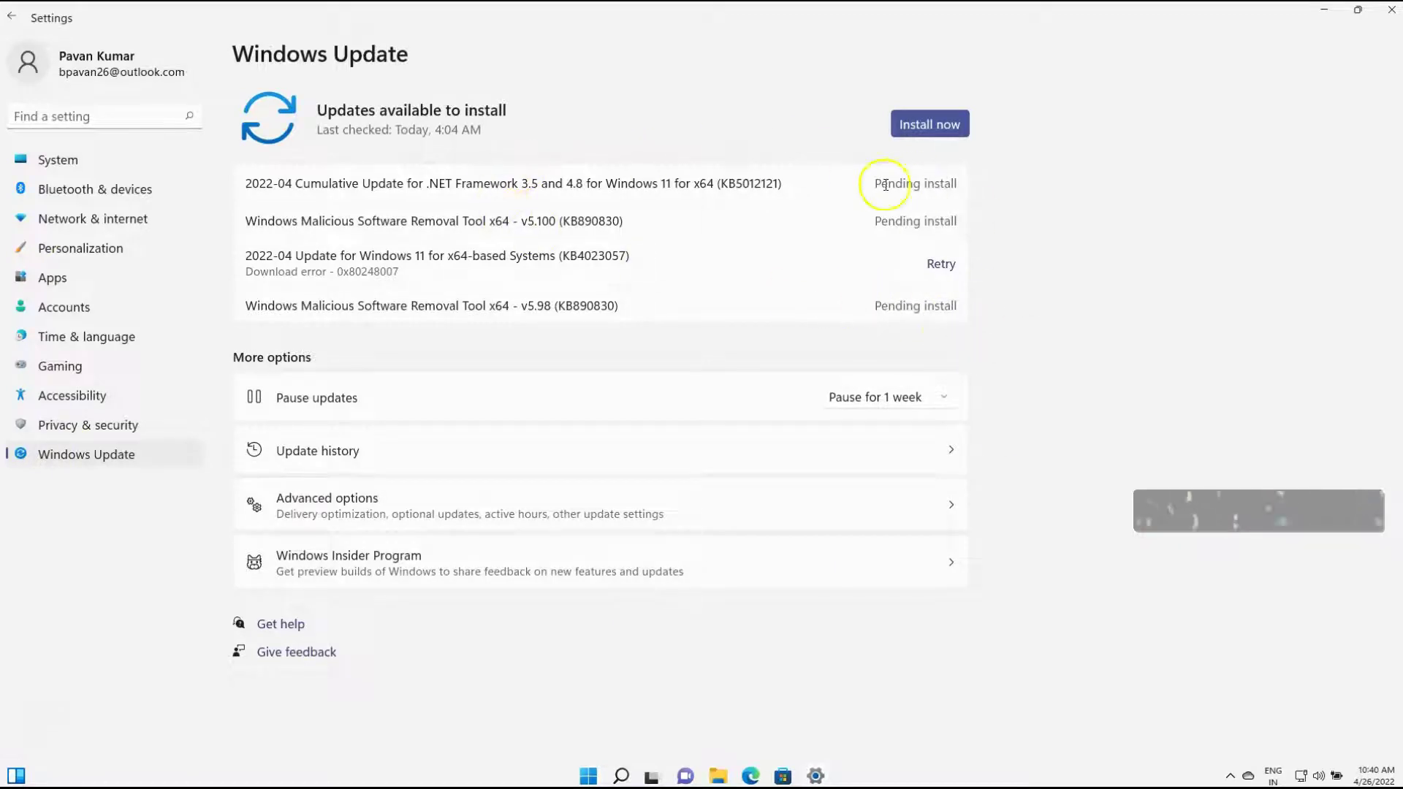
drag(378, 184, 859, 189)
click(1167, 300)
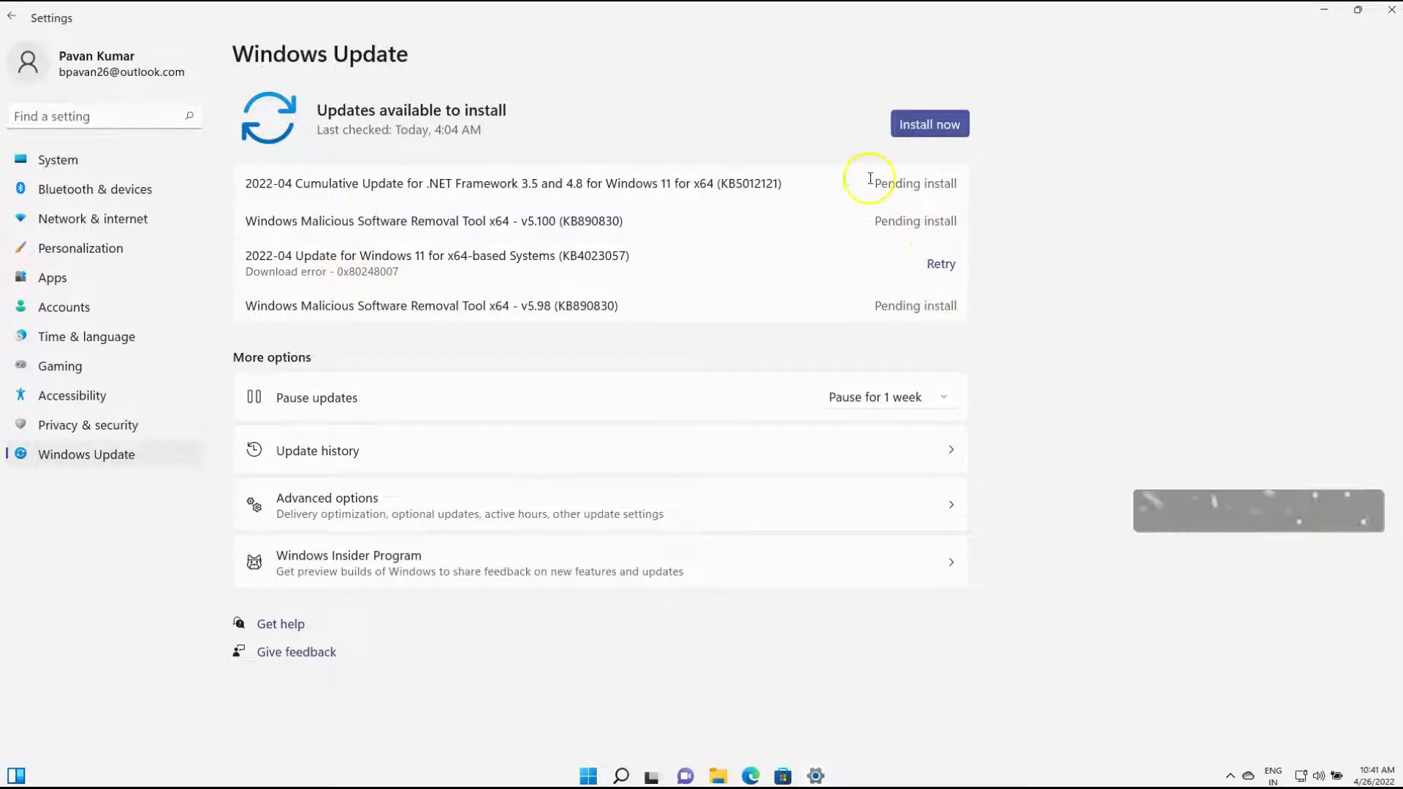
View the Pause updates durations without changing them, then start installing the pending updates
click(944, 396)
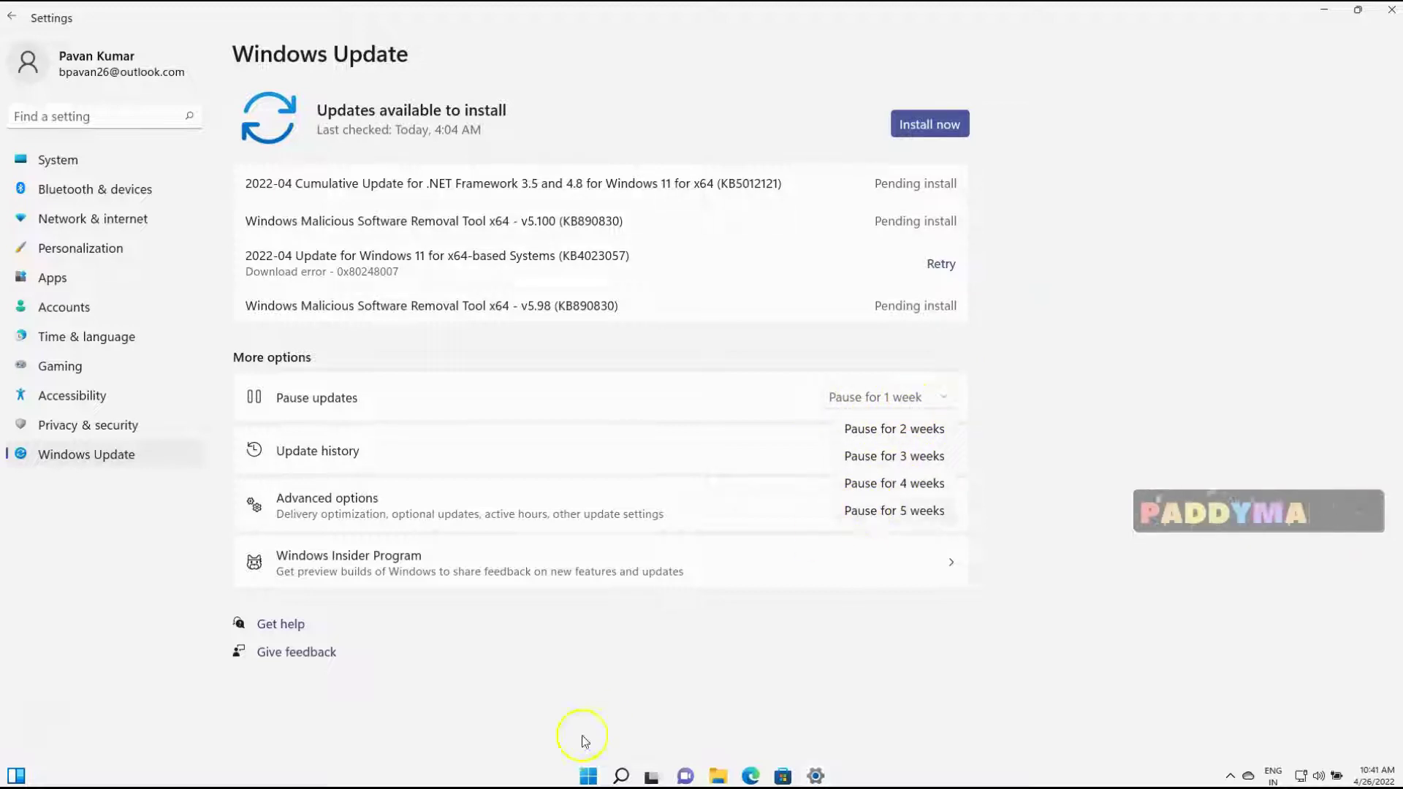
click(660, 676)
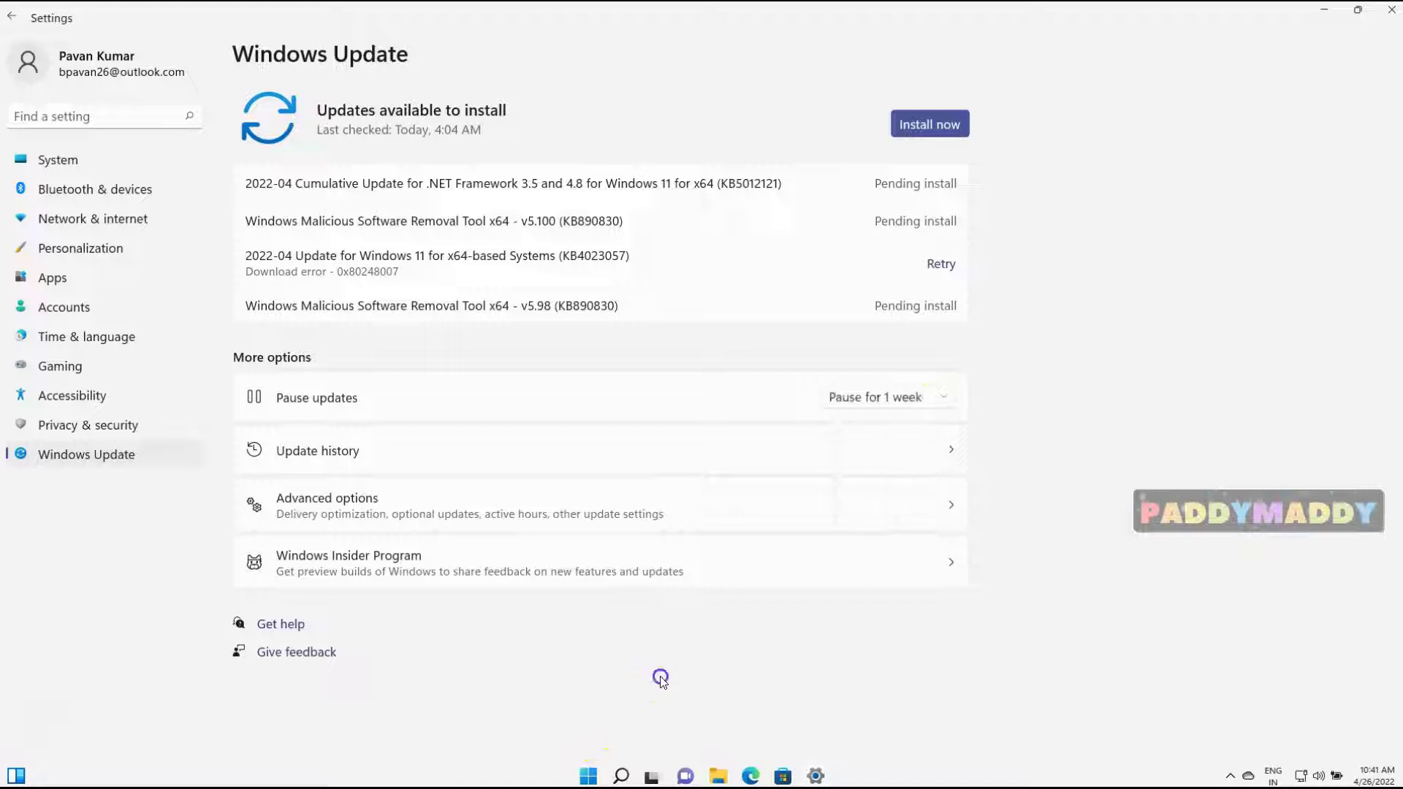
click(932, 126)
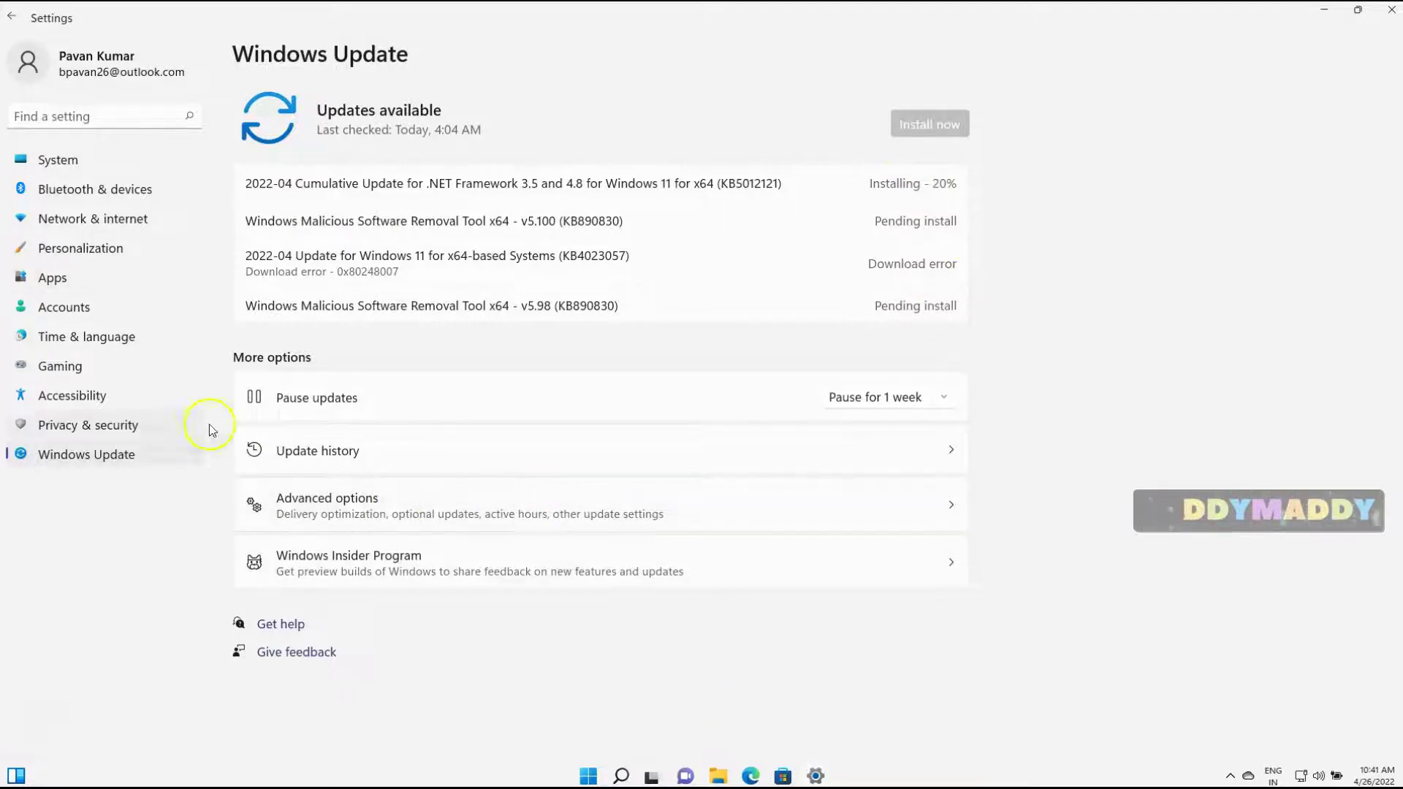
click(368, 457)
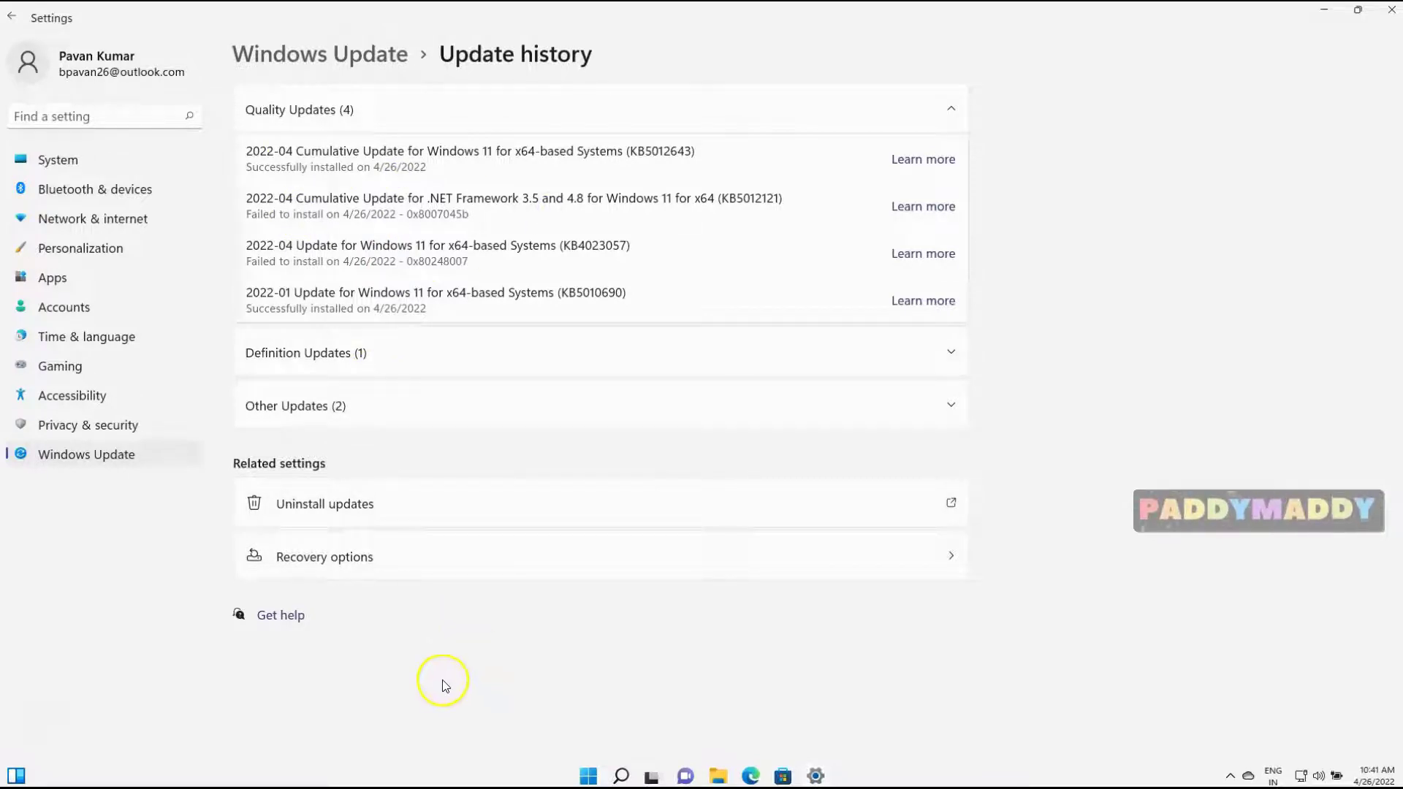
click(367, 54)
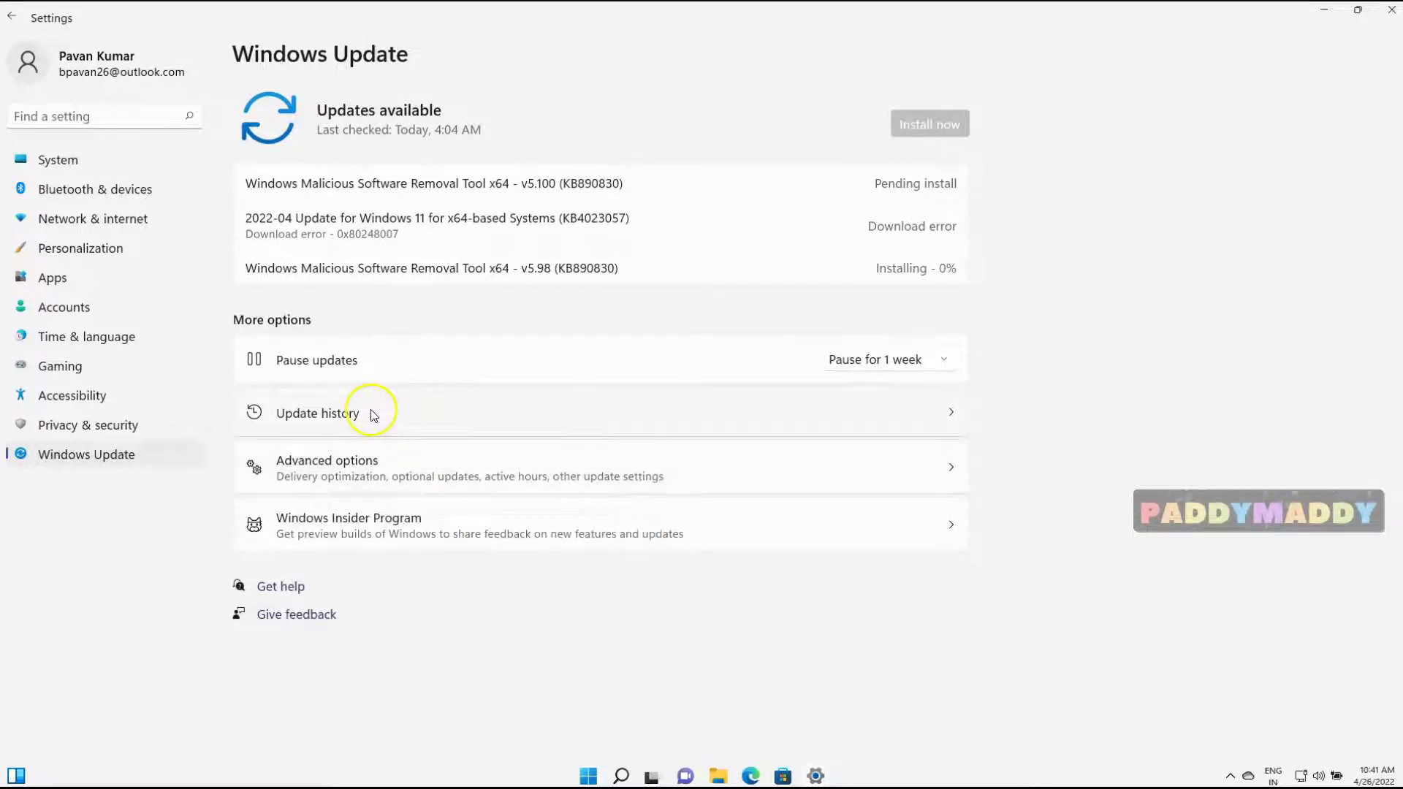
Review Delivery Optimization's advanced bandwidth limits, then return to the Delivery Optimization page
click(445, 471)
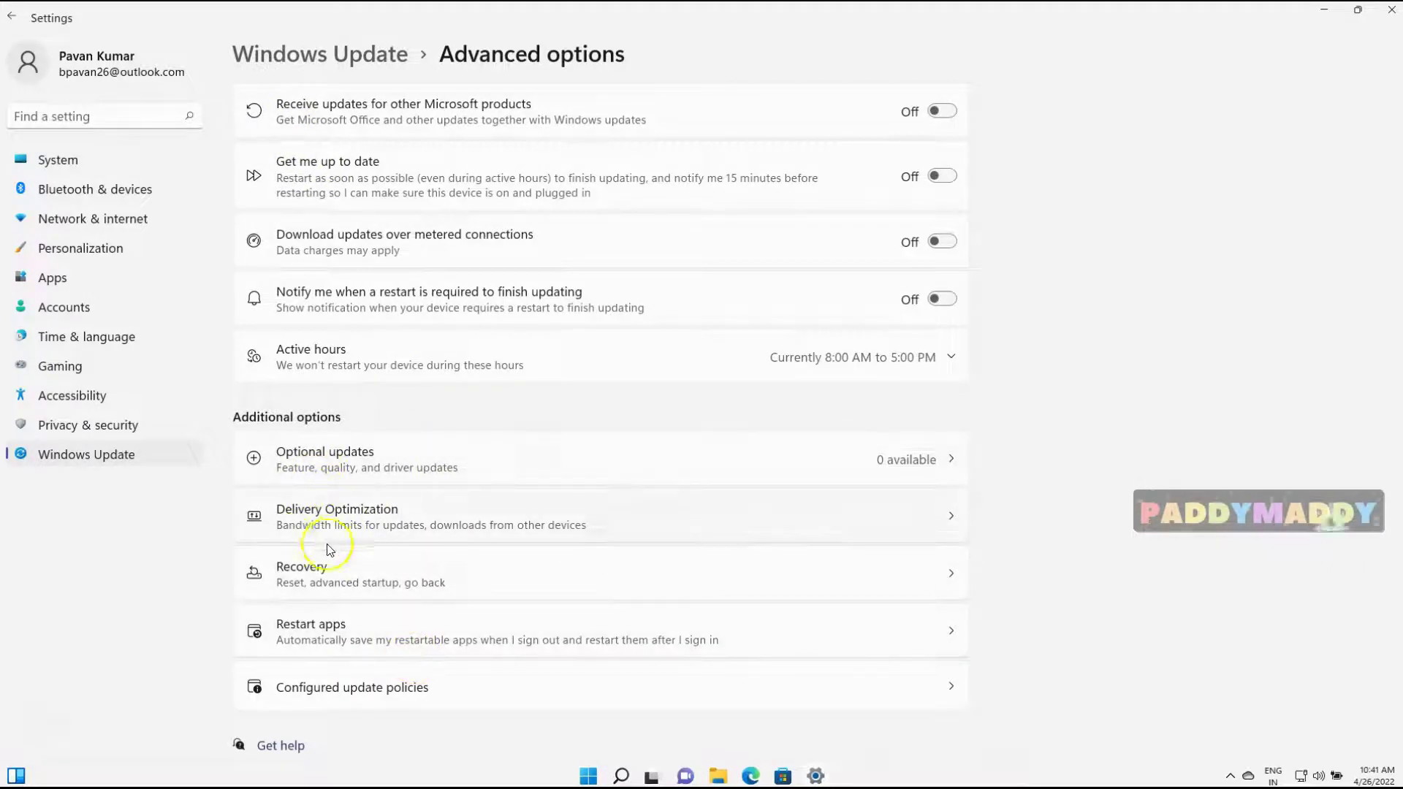
click(288, 528)
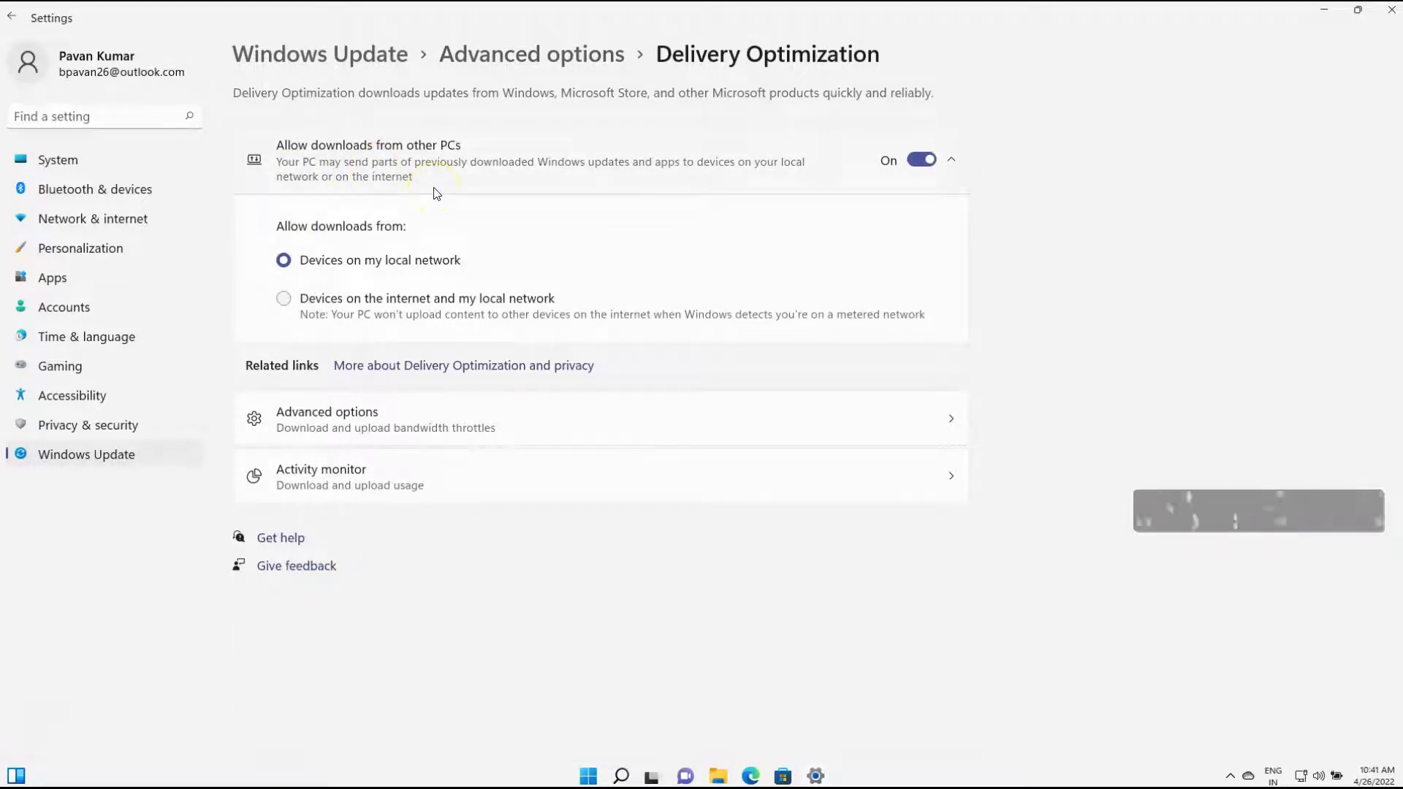
click(914, 430)
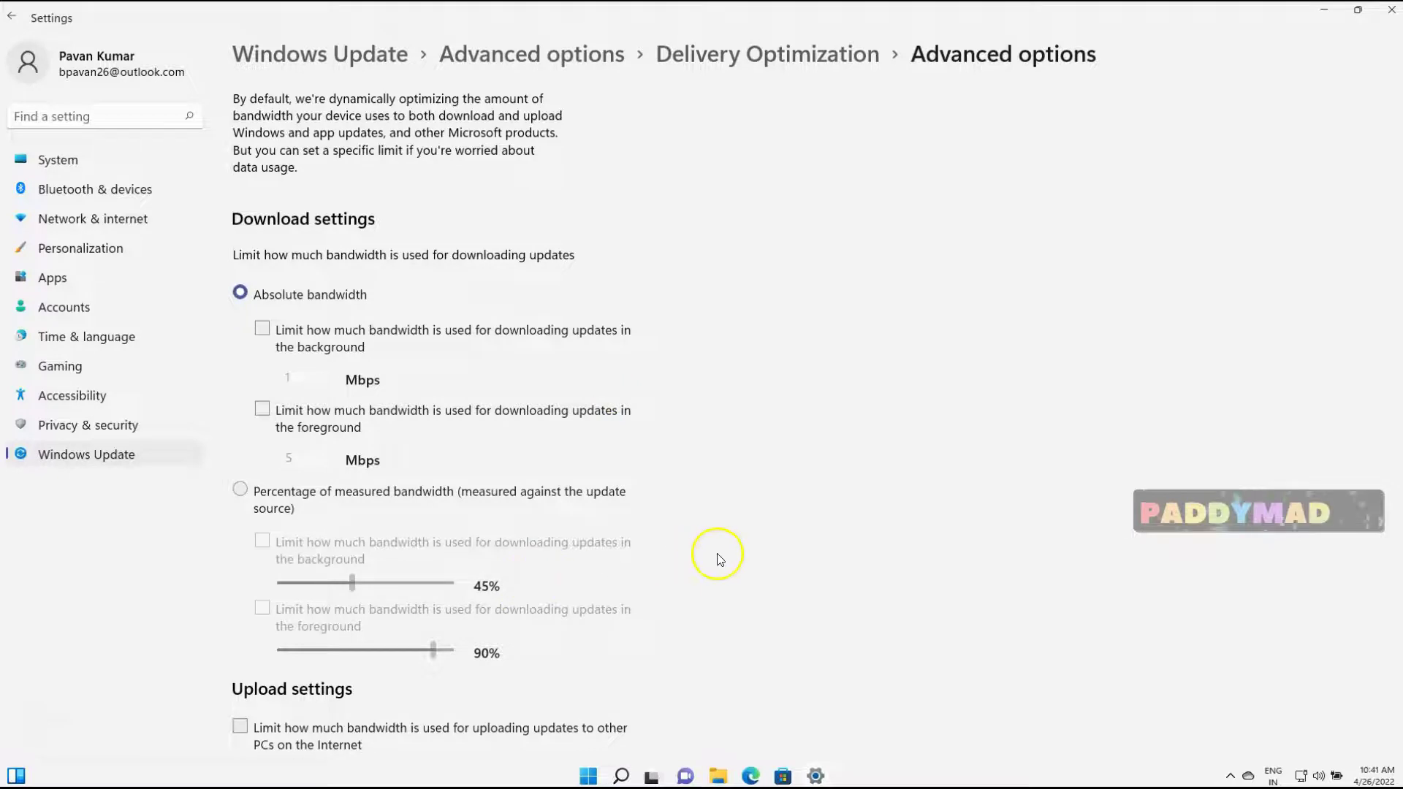
scroll(717, 558, down, 3)
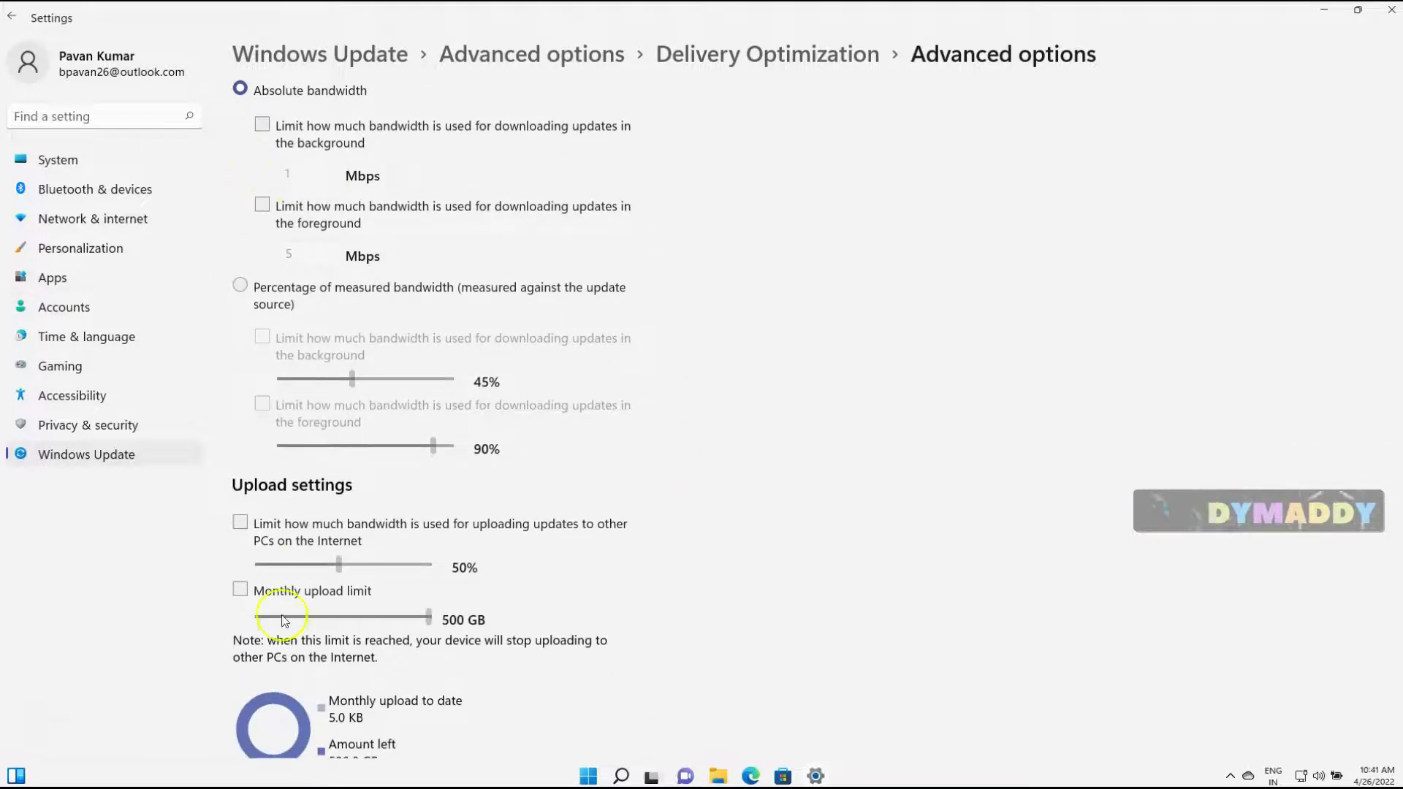
scroll(285, 621, down, 2)
scroll(541, 677, up, 3)
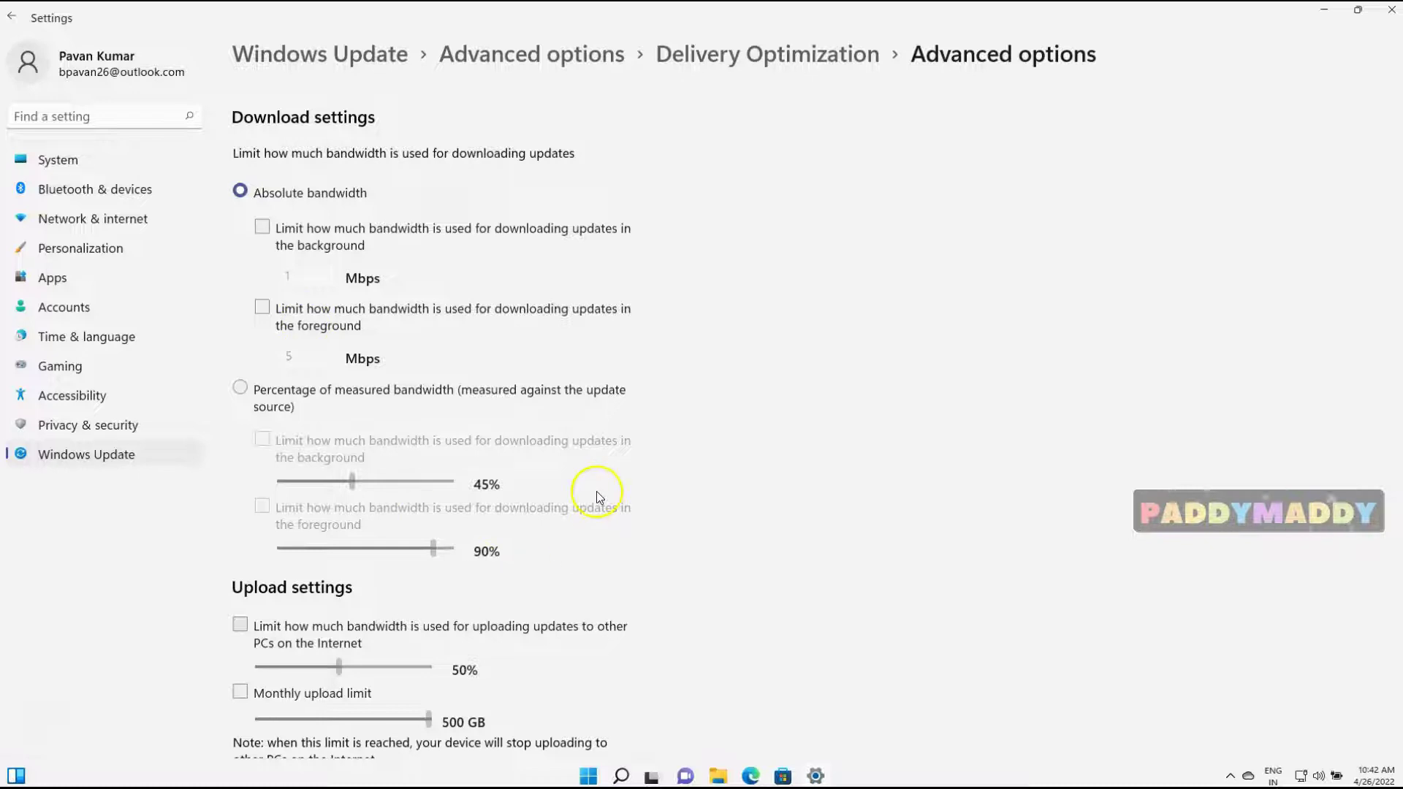
scroll(635, 490, up, 2)
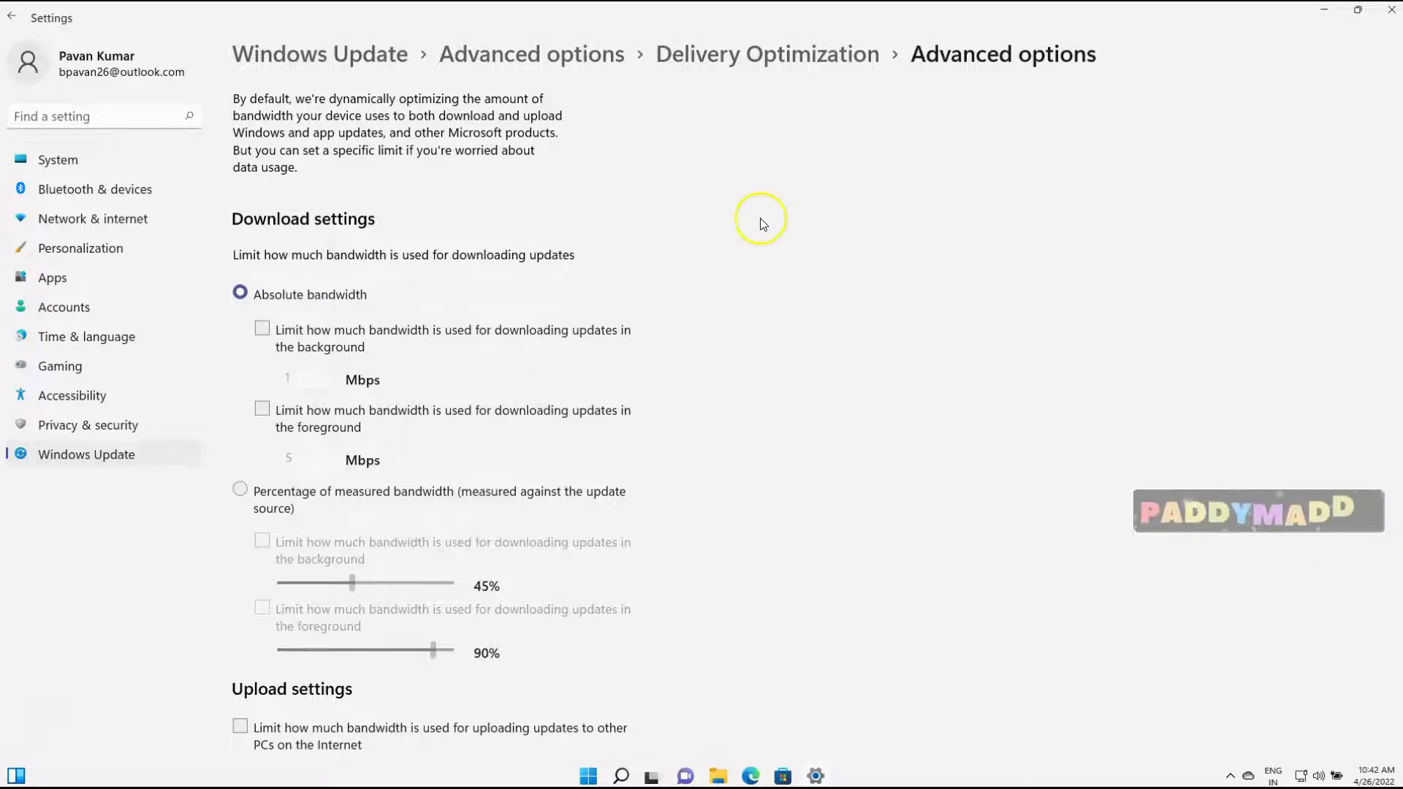
click(719, 68)
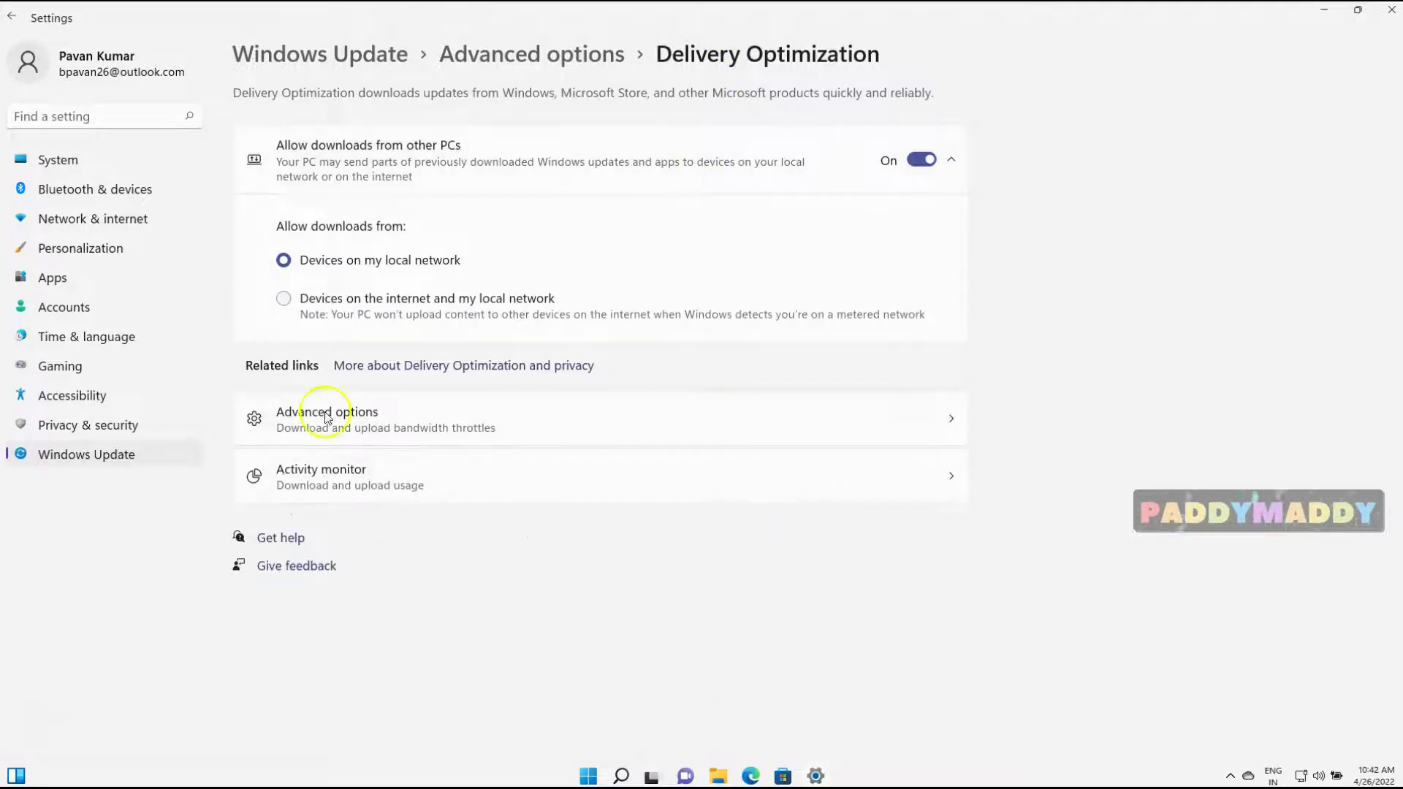
Check Optional updates (none available) from Advanced options and return to Advanced options
click(572, 53)
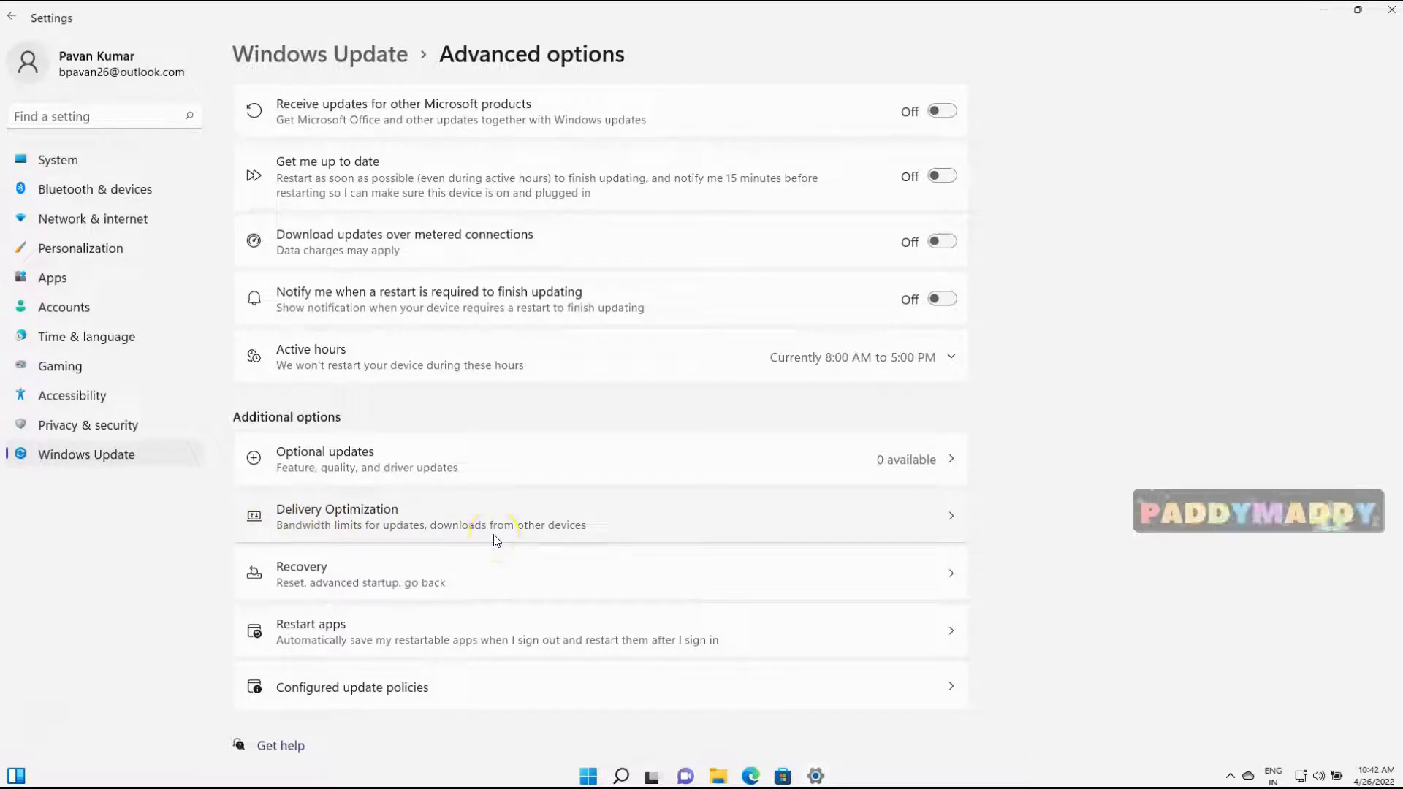
click(250, 460)
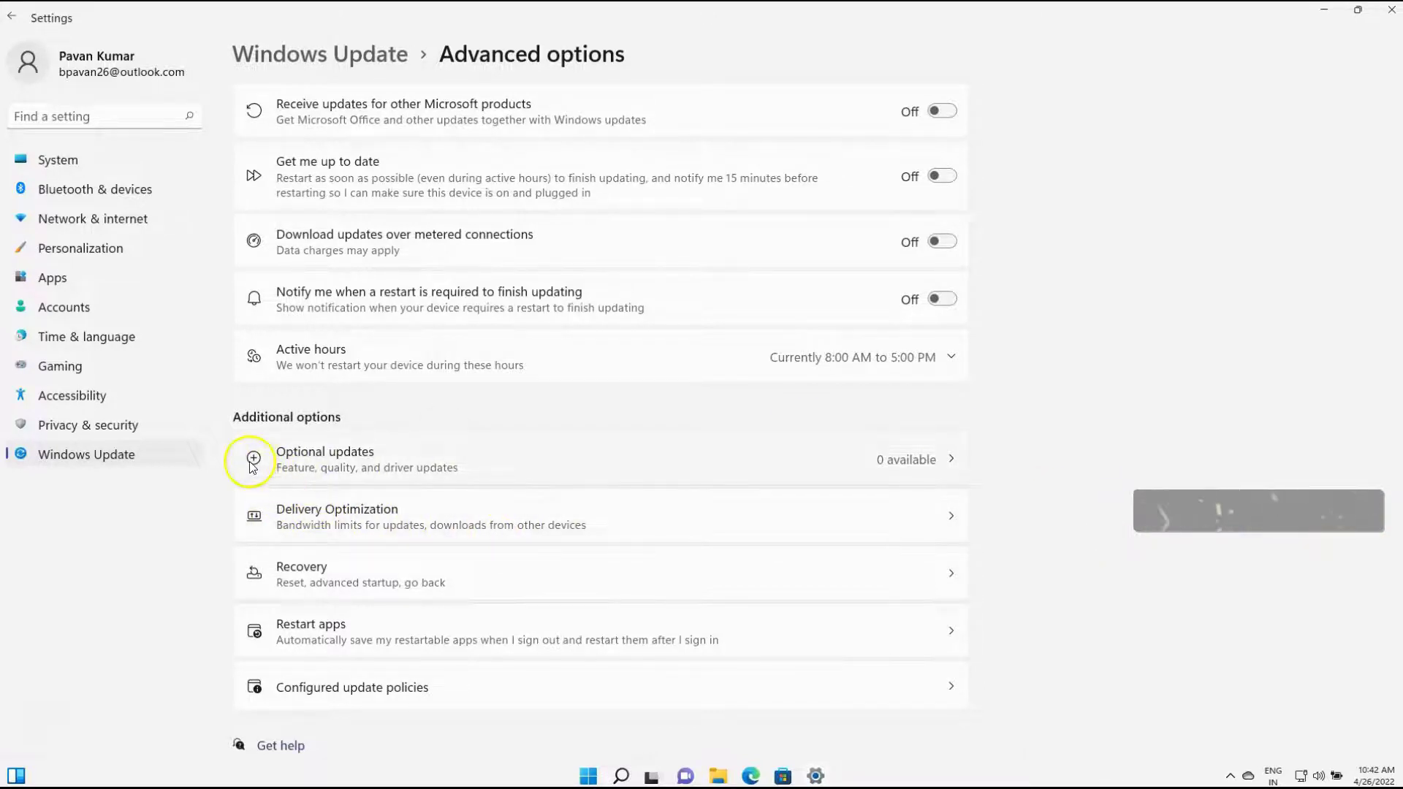
click(275, 457)
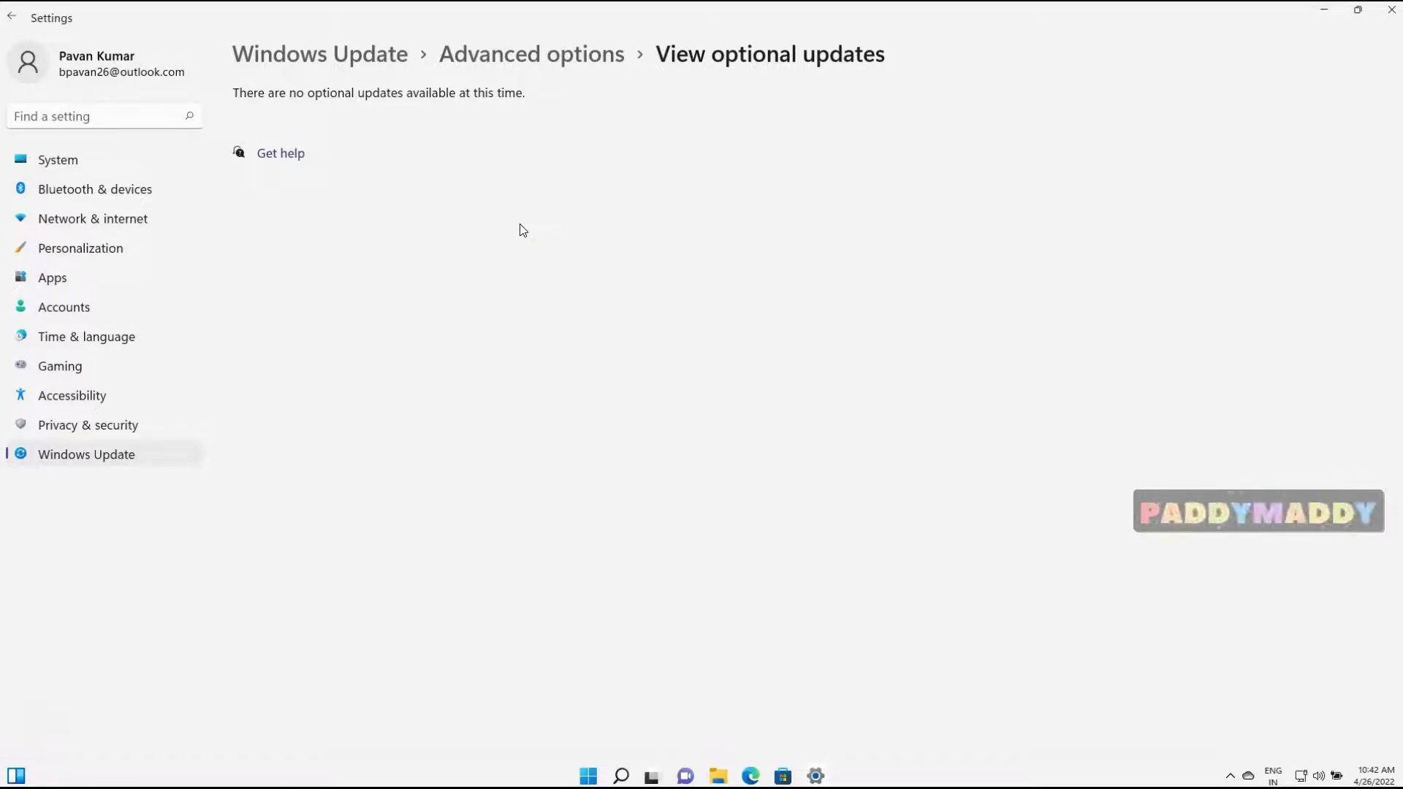
click(546, 52)
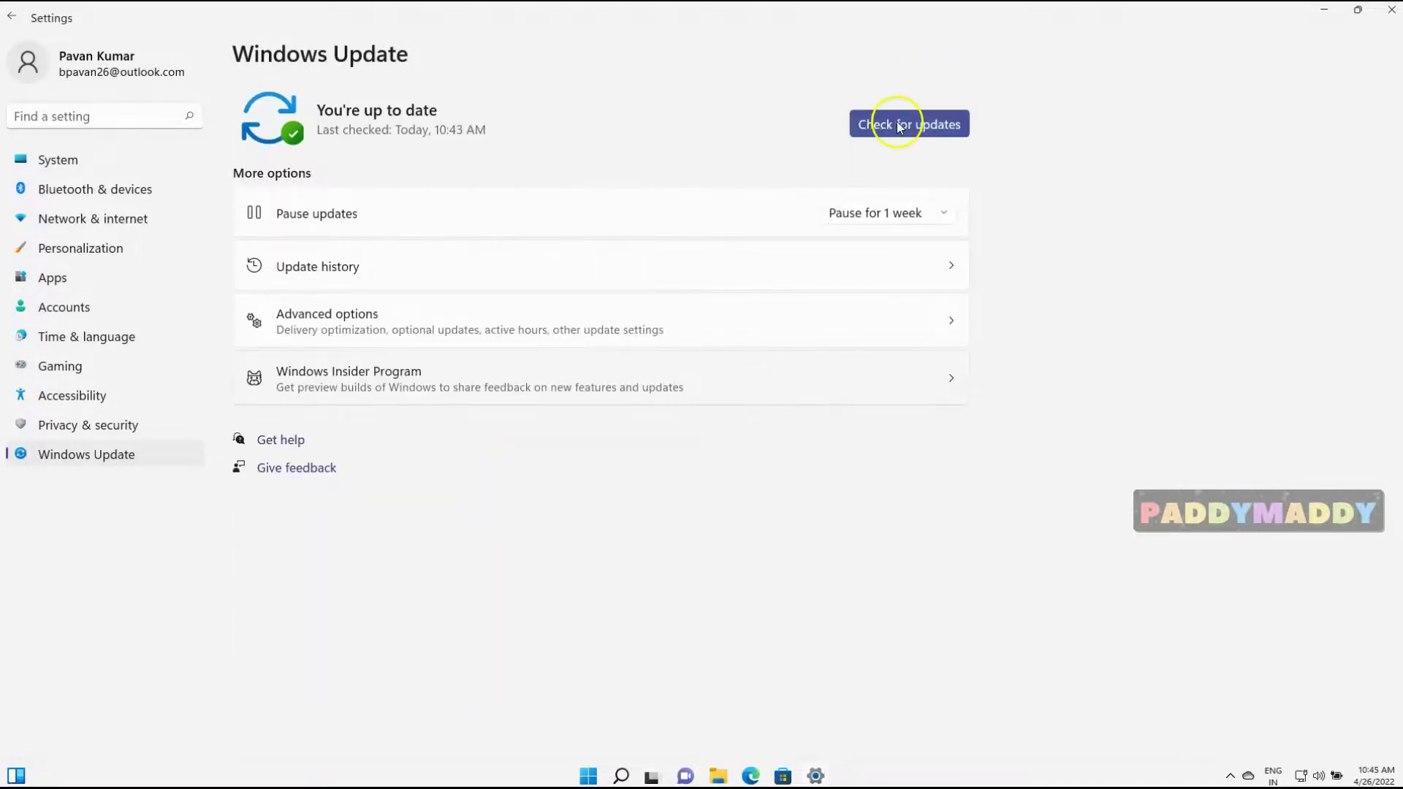
Check for updates, confirm all five quality updates succeeded in history, then open Advanced options
click(899, 125)
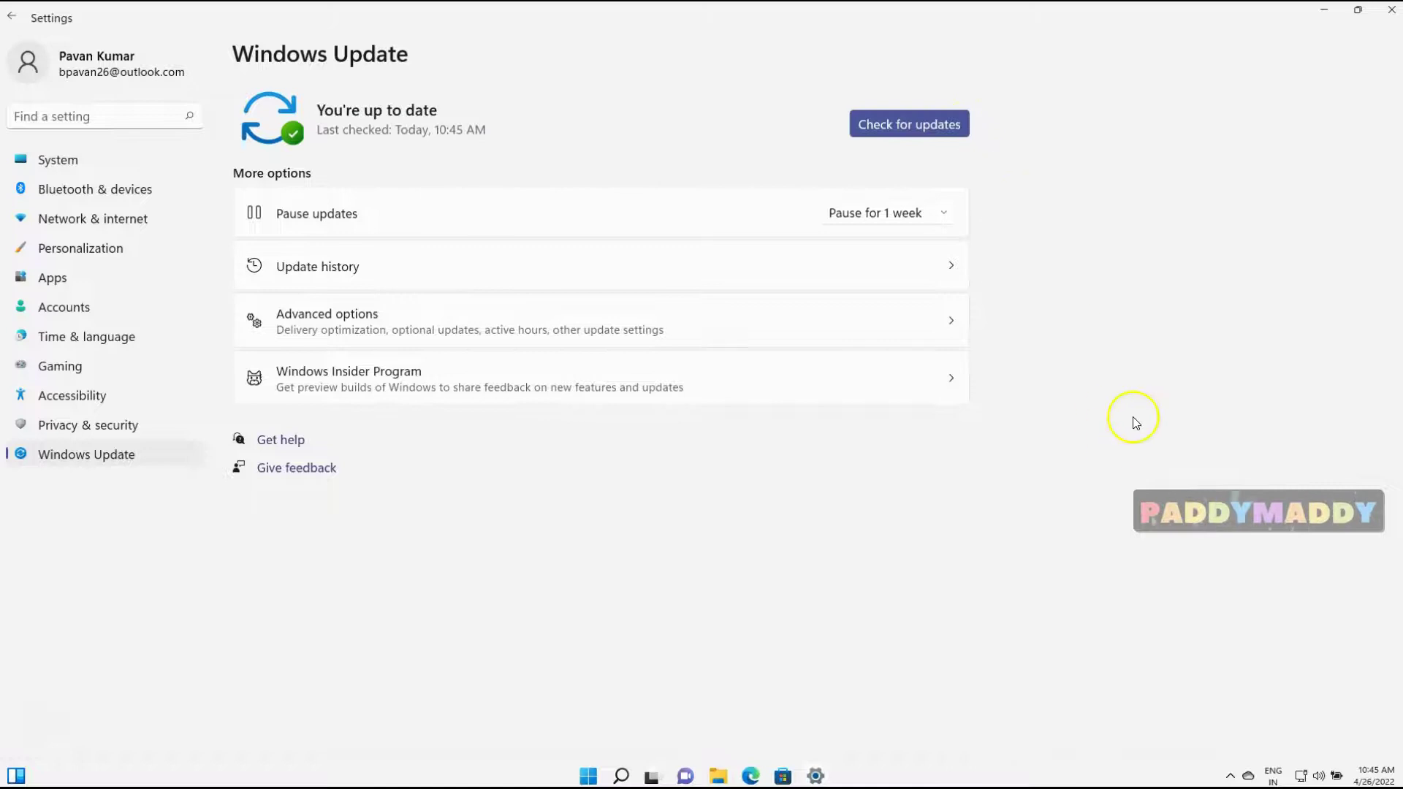
click(956, 269)
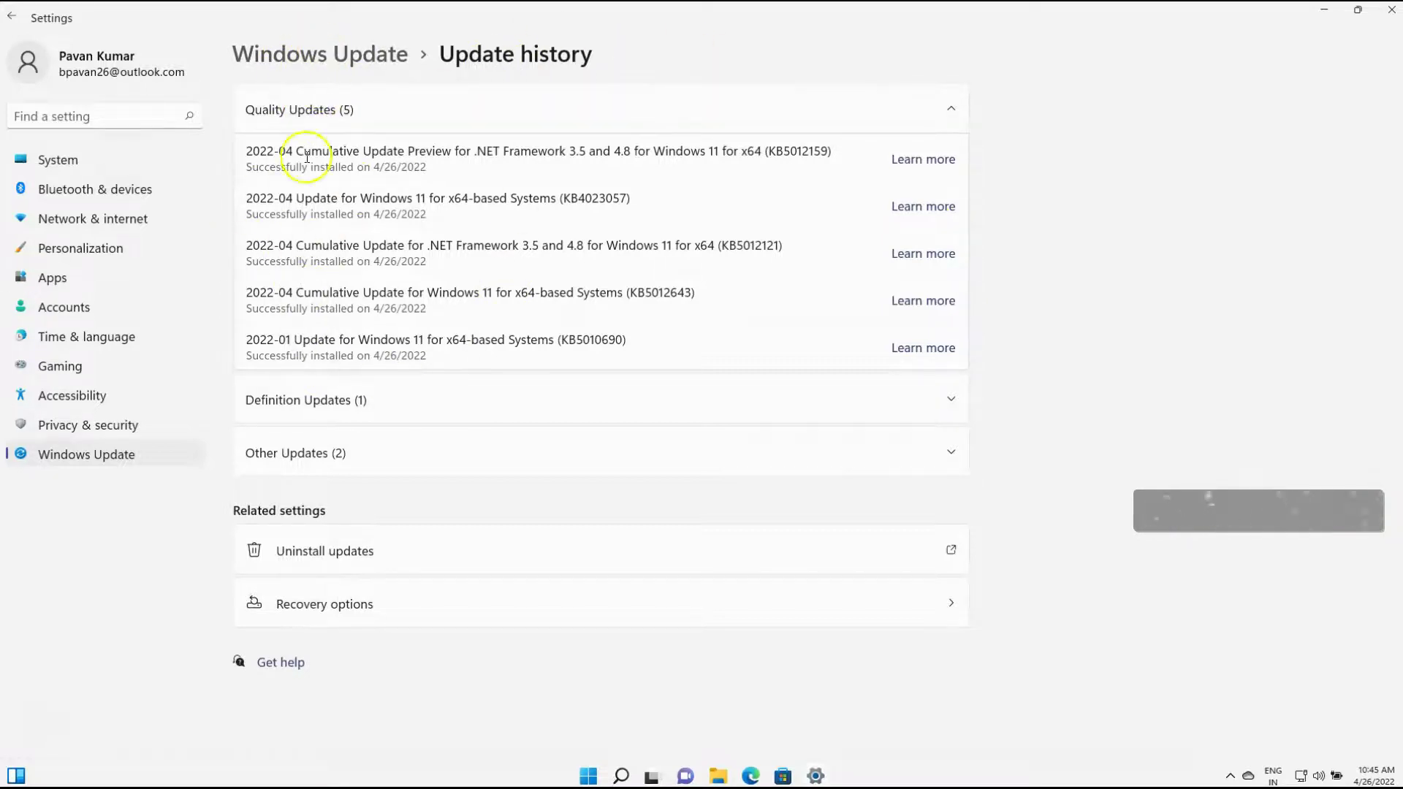
click(358, 57)
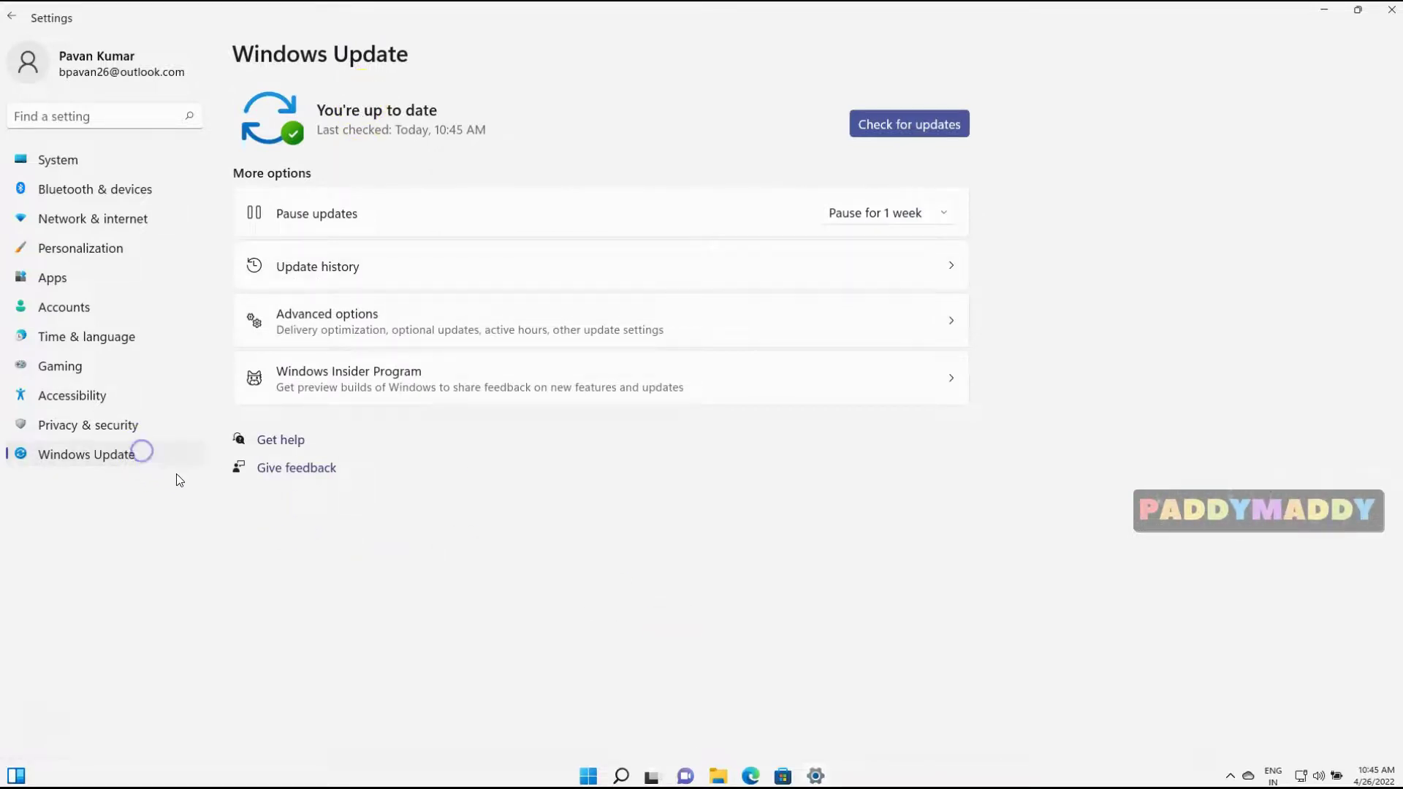
click(322, 322)
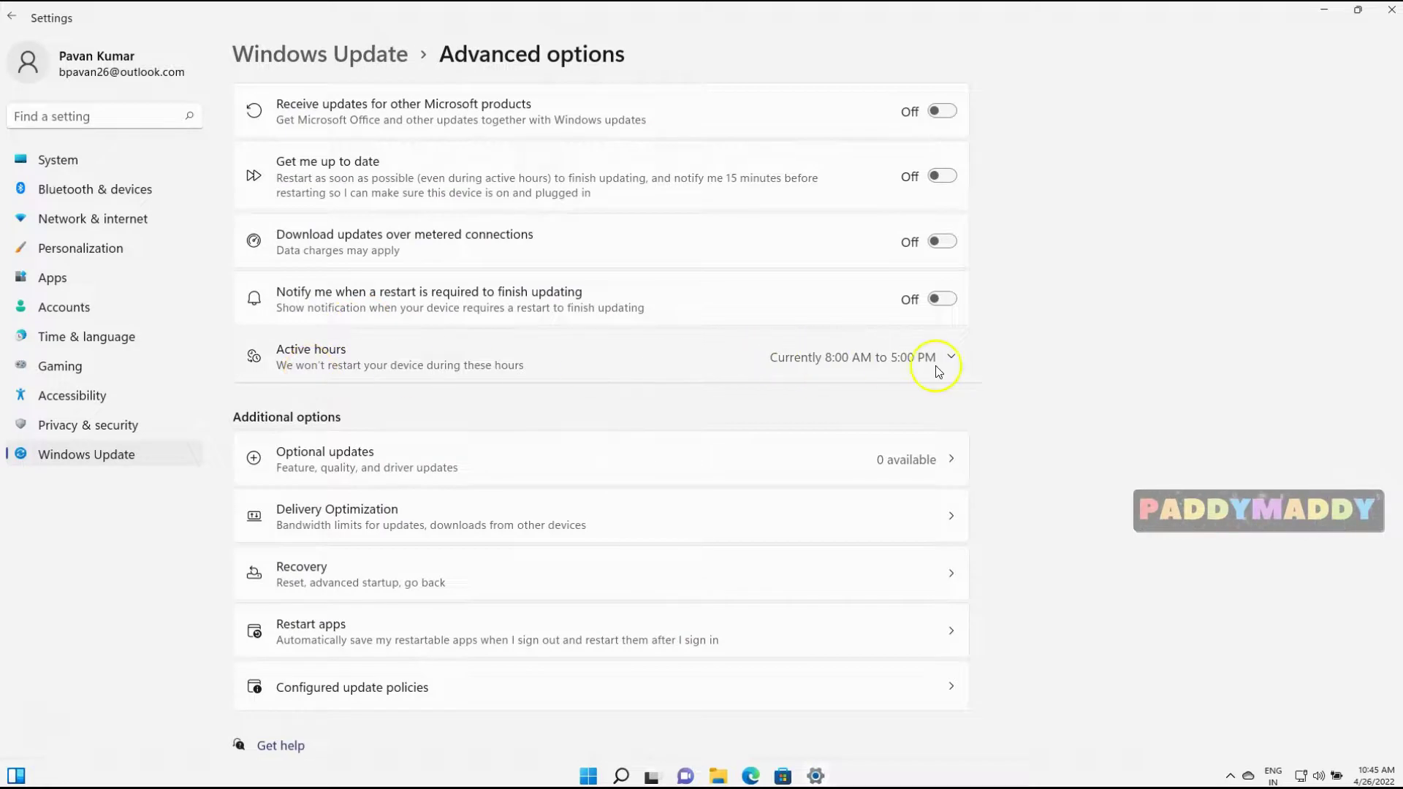
Expand Active hours, try Manually, and leave adjustment on Automatically (8:00 AM–5:00 PM)
click(582, 349)
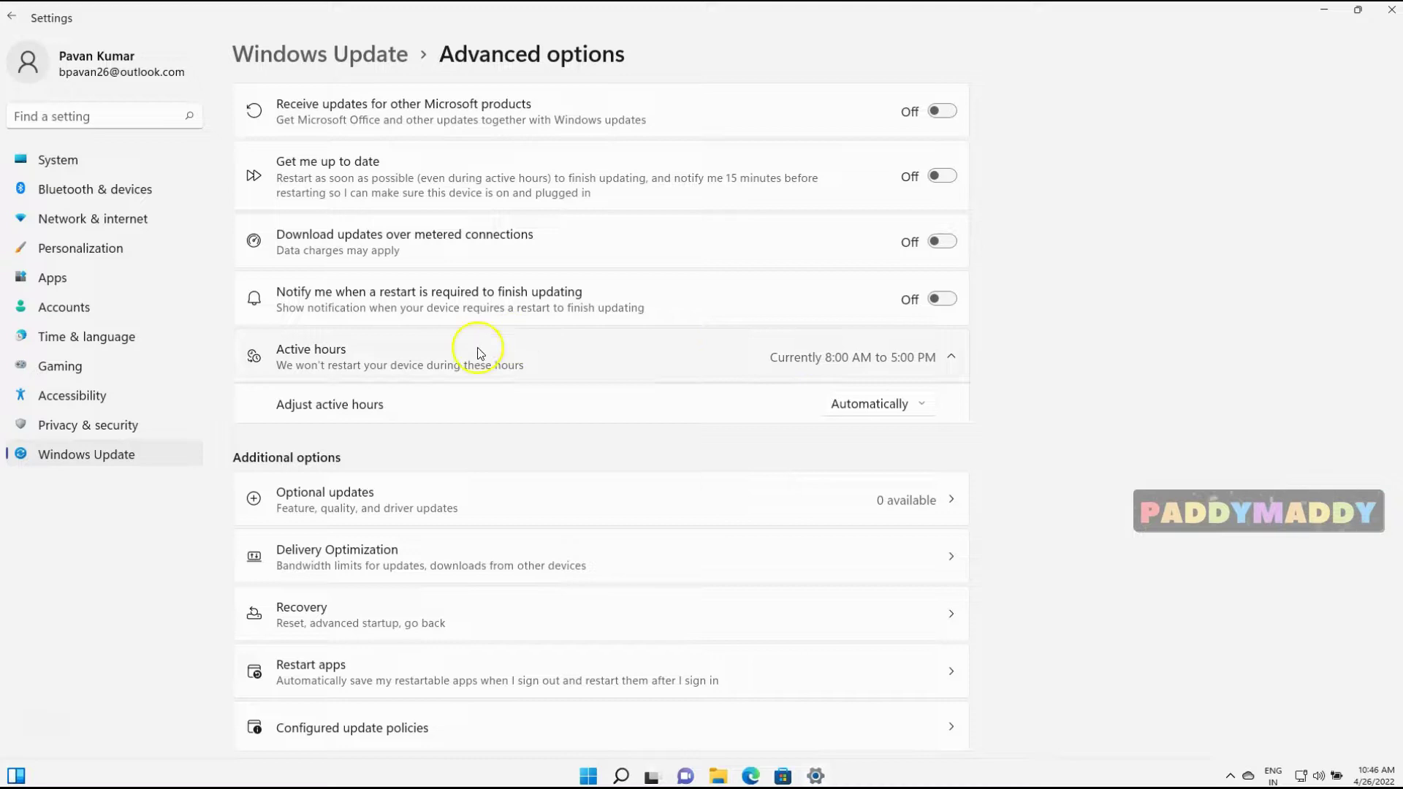
click(888, 408)
click(864, 376)
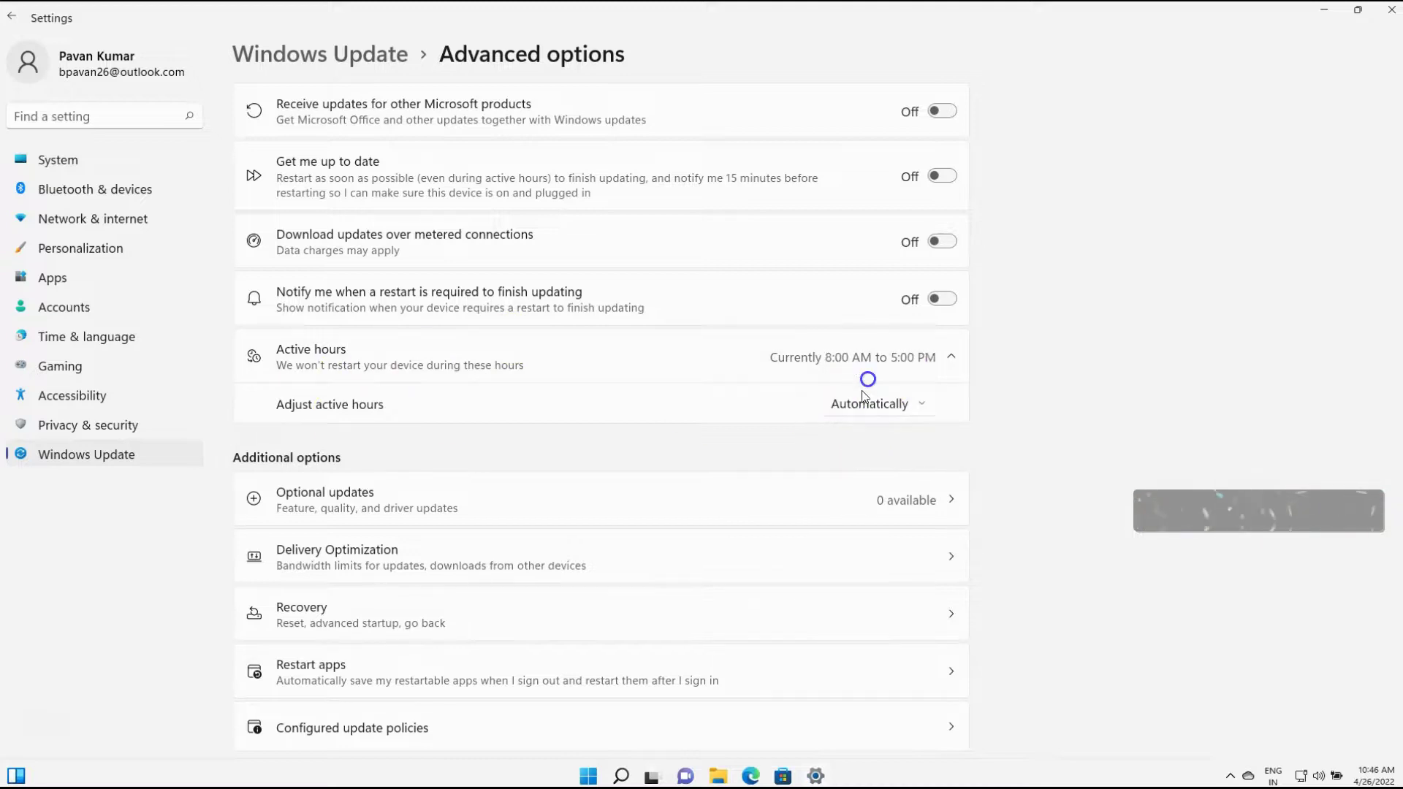
click(903, 404)
click(913, 436)
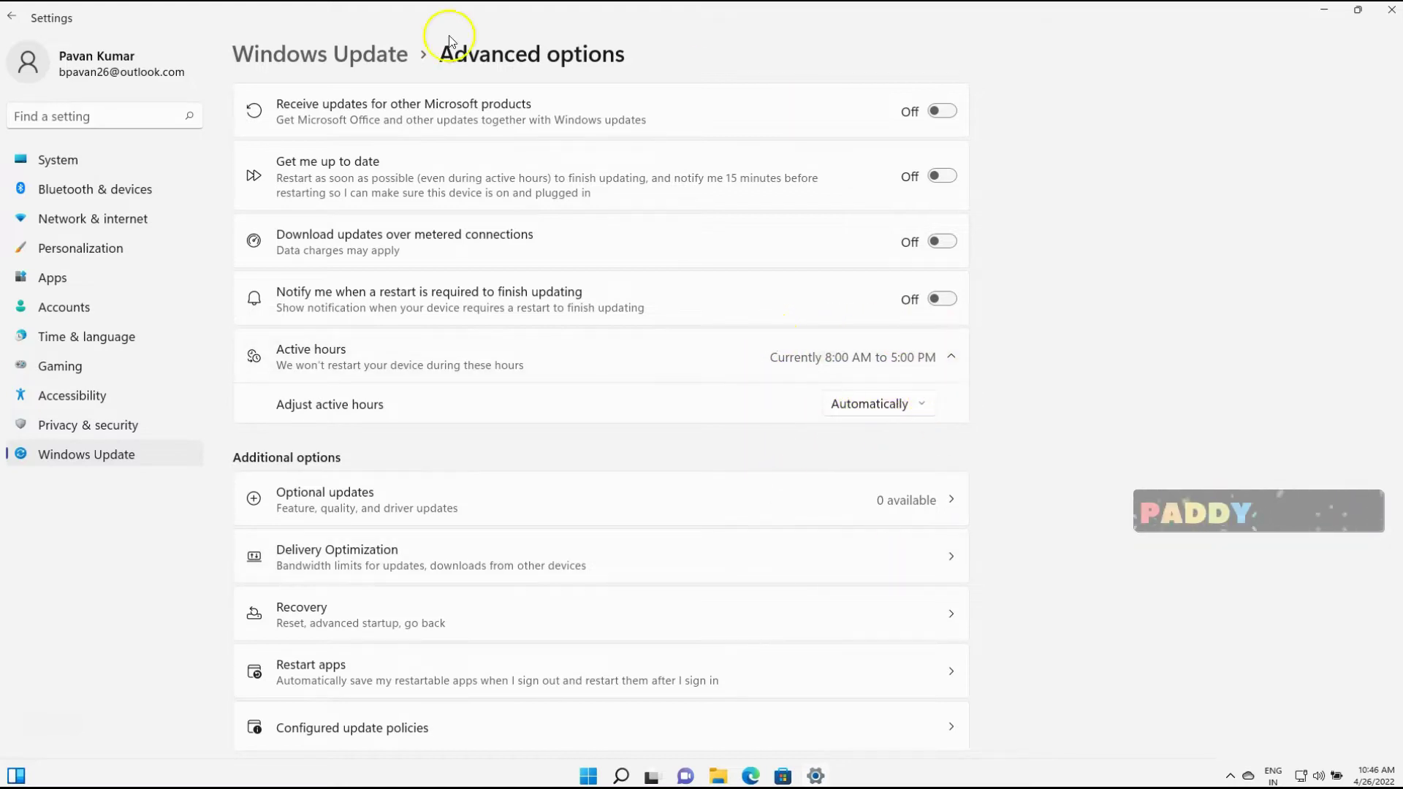
scroll(583, 378, down, 1)
scroll(567, 664, up, 1)
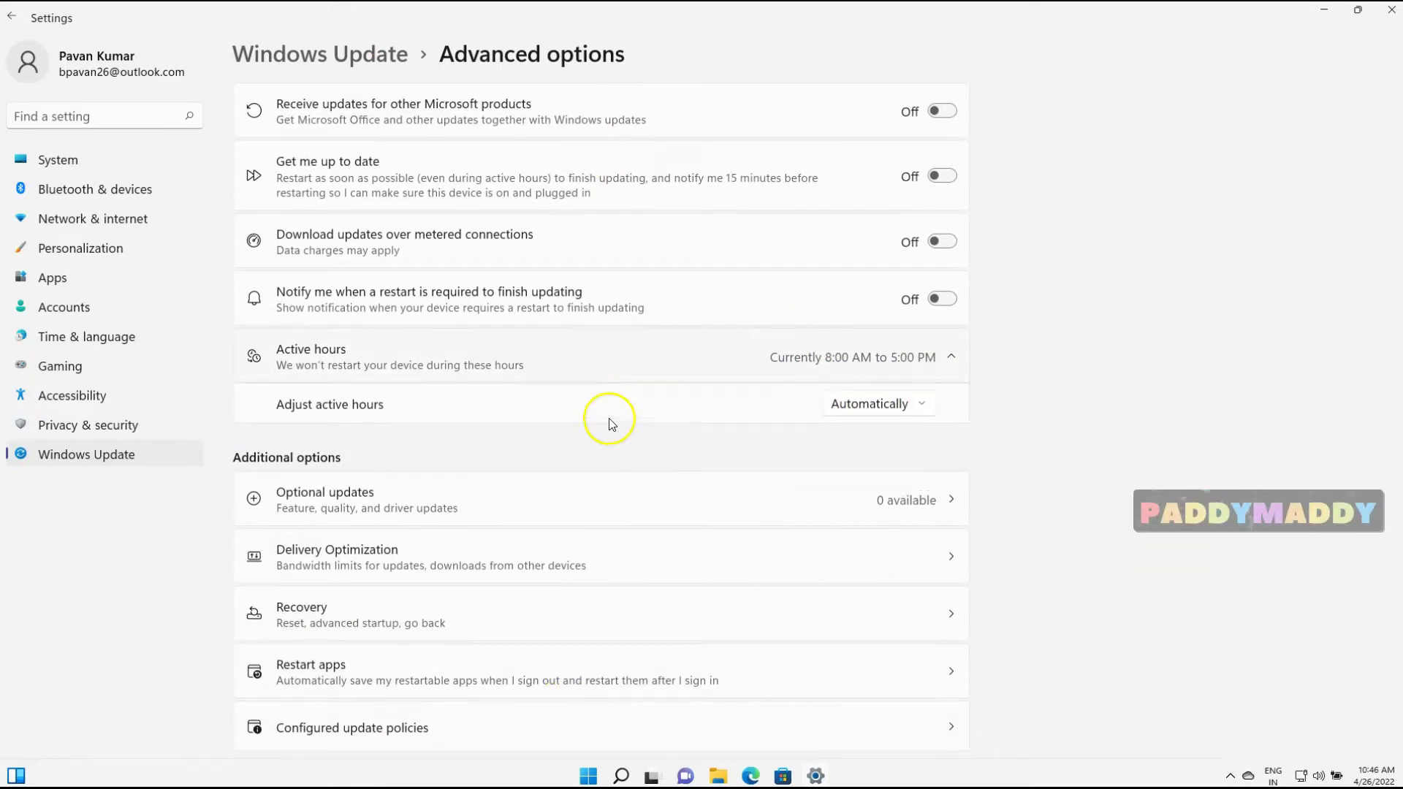